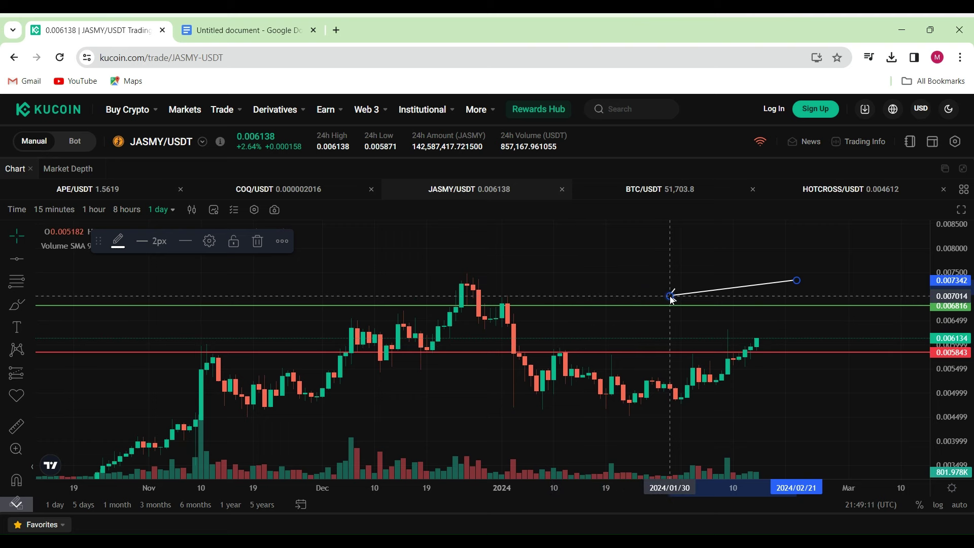
Swing the white arrow's tip around until it rests on the mid-January candles between the lines
mouse_move(672, 296)
mouse_down()
mouse_move(776, 328)
mouse_move(714, 350)
mouse_move(745, 333)
mouse_up()
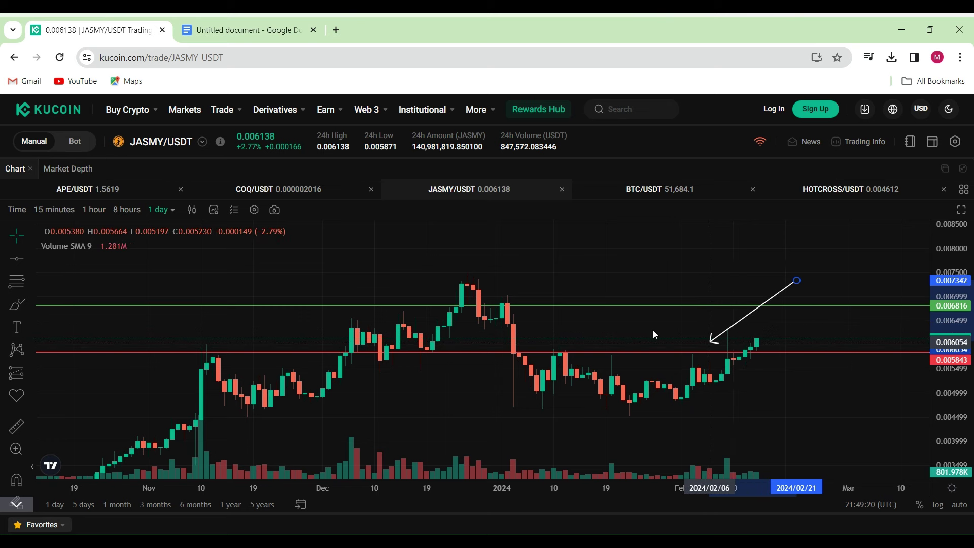
mouse_move(745, 332)
mouse_down()
mouse_move(616, 333)
mouse_move(572, 348)
mouse_up()
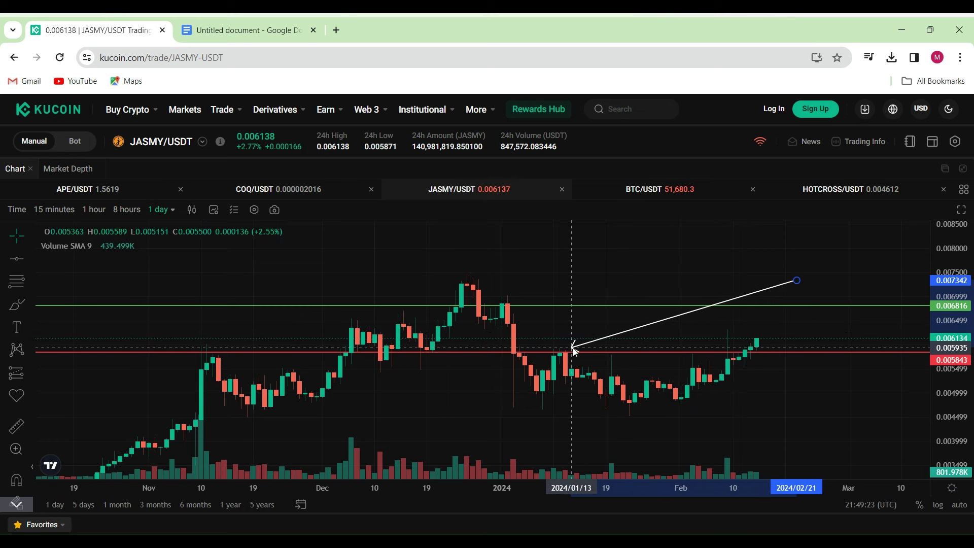
drag(573, 348, 516, 301)
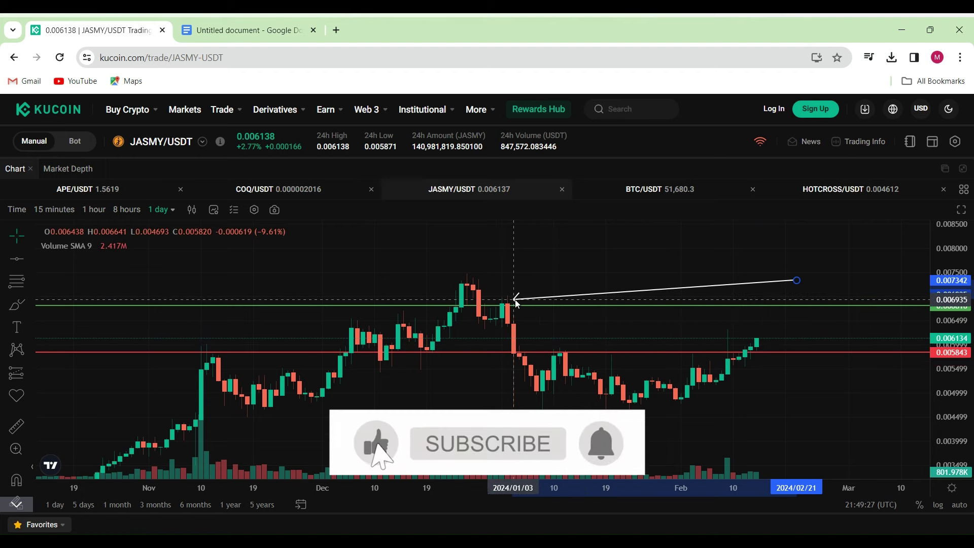
mouse_move(516, 301)
mouse_down()
mouse_move(507, 313)
mouse_move(846, 253)
mouse_up()
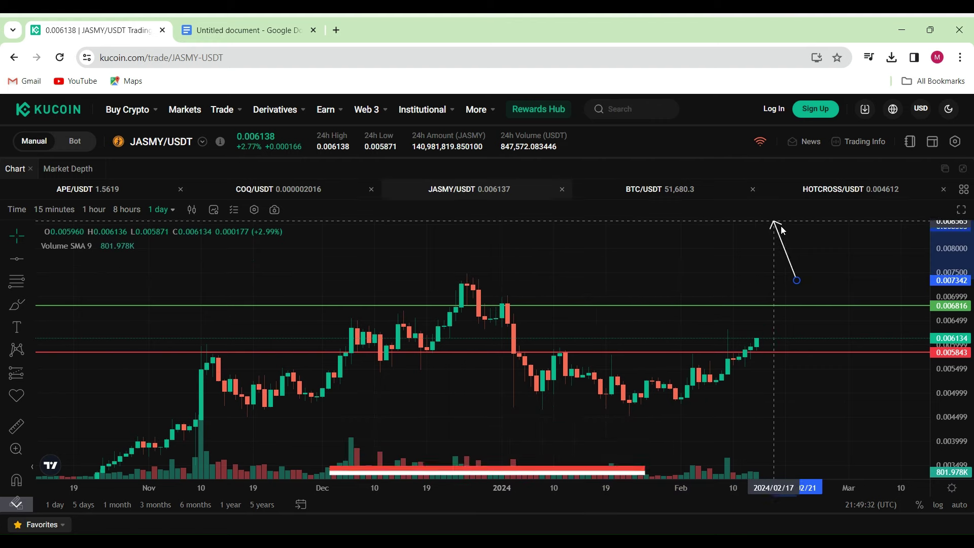
drag(847, 253, 768, 355)
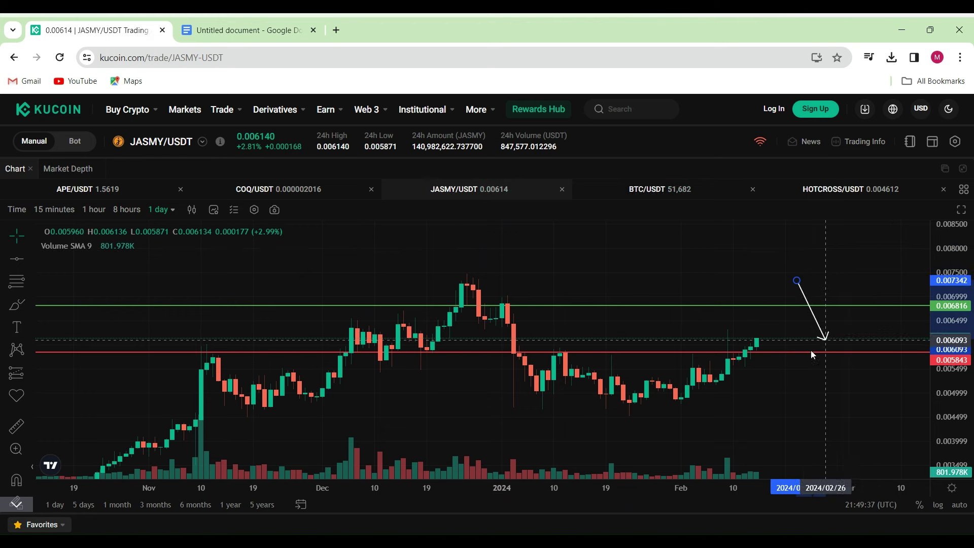
drag(691, 338, 715, 323)
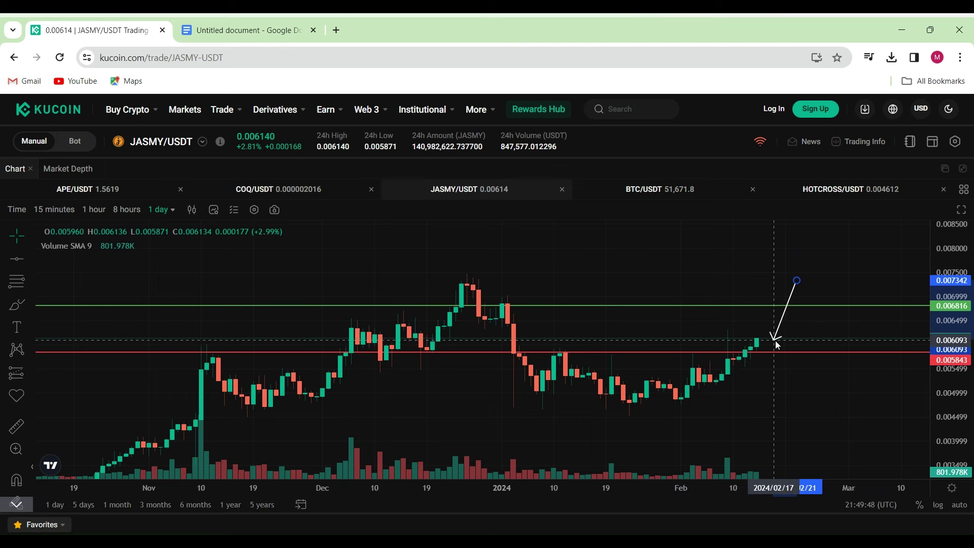
Measure the red-to-green line gain and settle the white arrow tip just above the green line
click(562, 304)
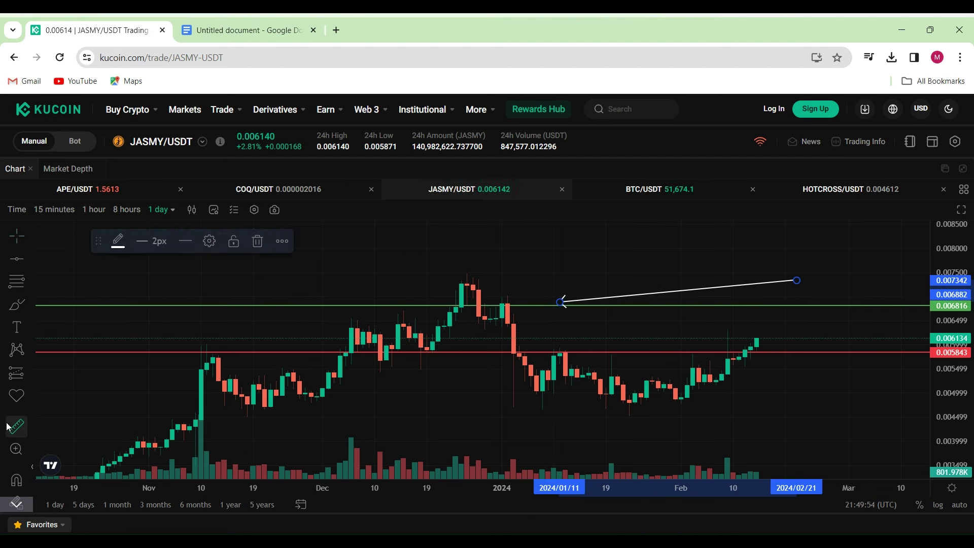
click(806, 353)
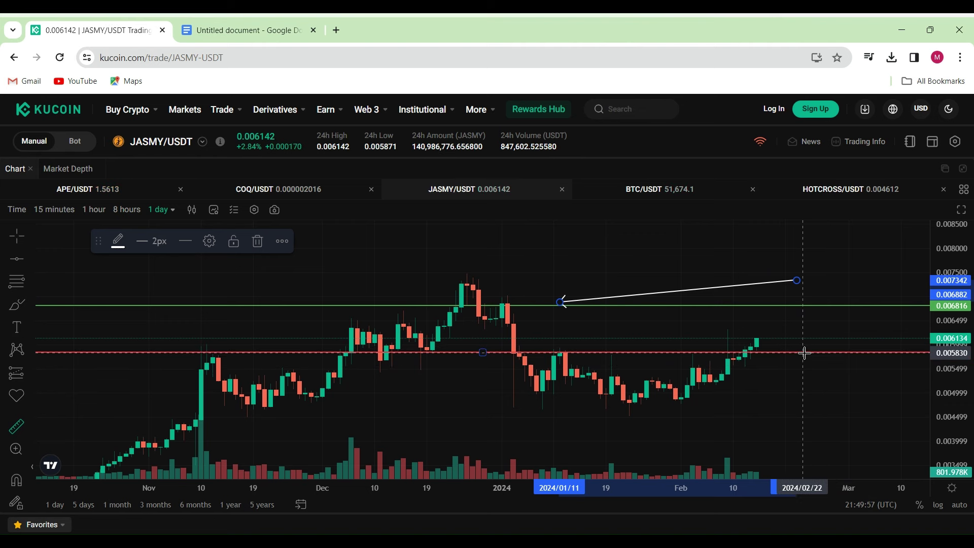
drag(805, 353, 796, 306)
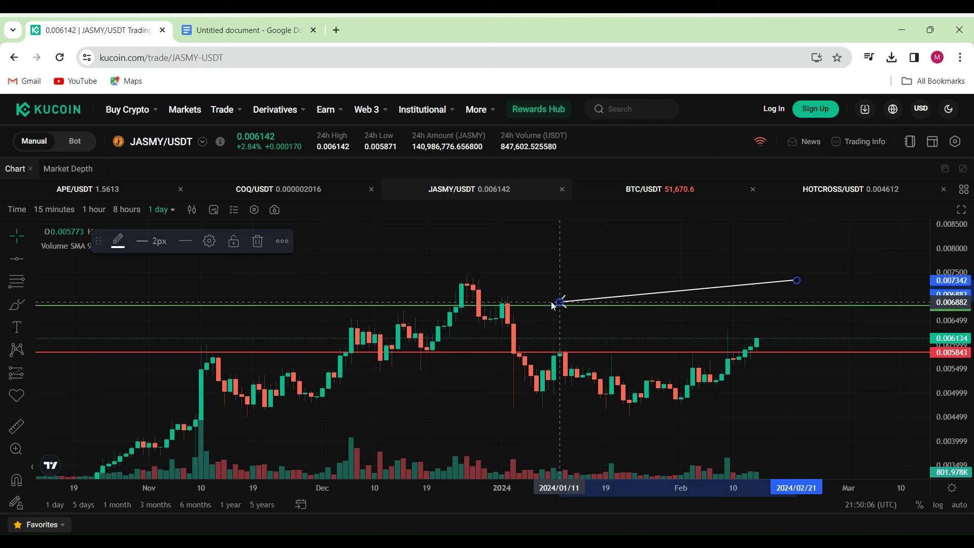
drag(561, 303, 555, 297)
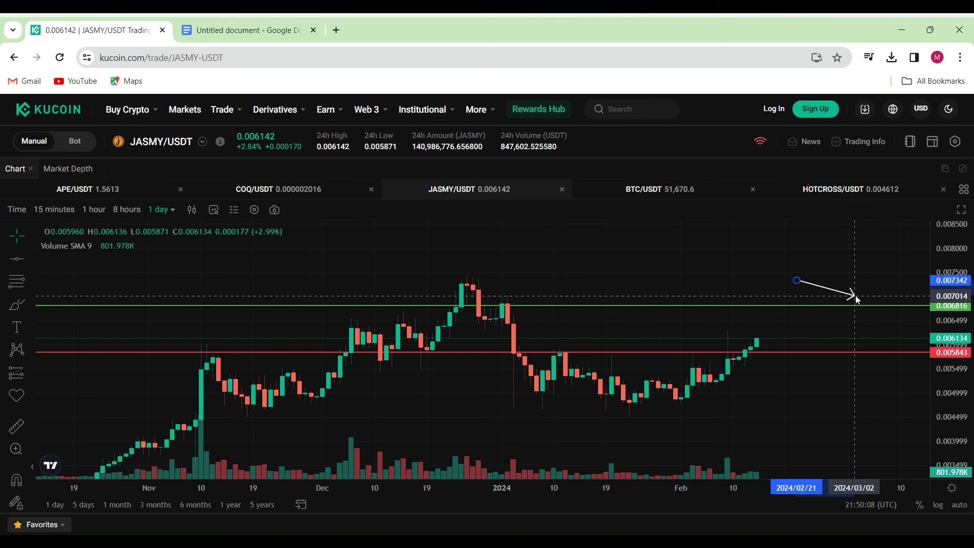
click(839, 300)
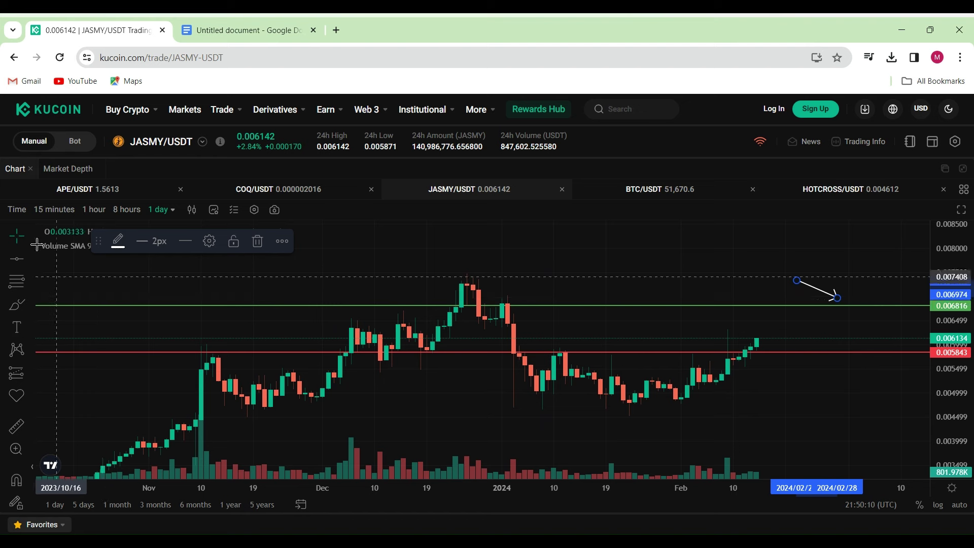
Draw an arrow from the latest candle up to the green resistance line
click(26, 258)
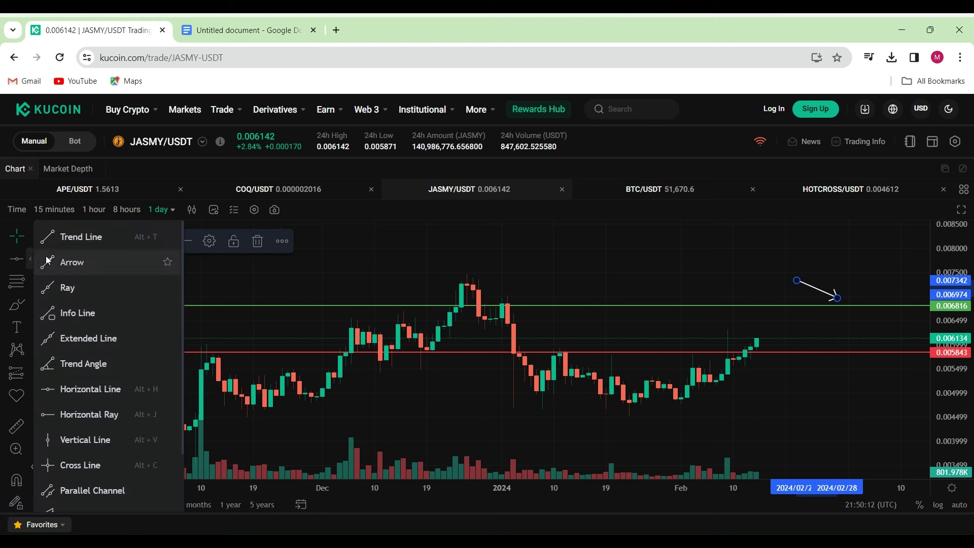
click(48, 260)
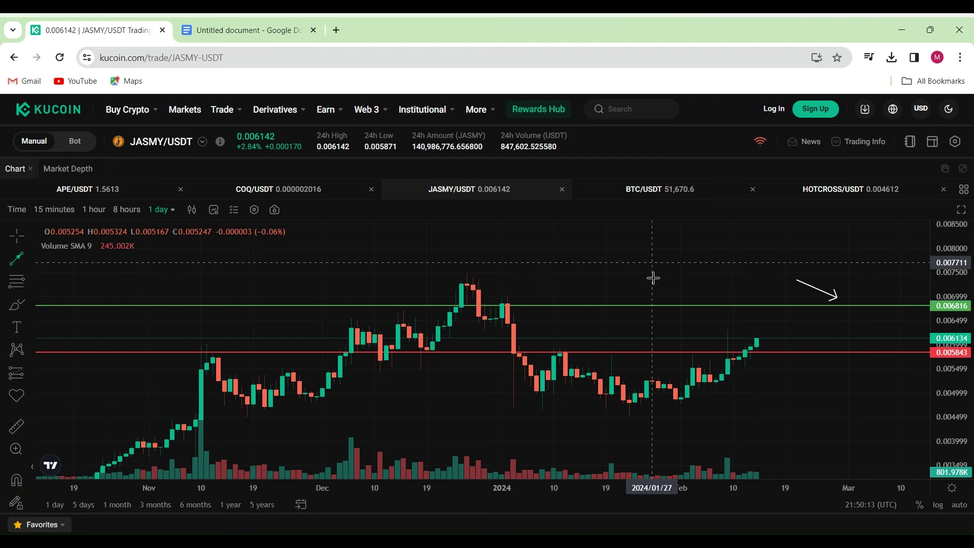
click(758, 337)
click(778, 302)
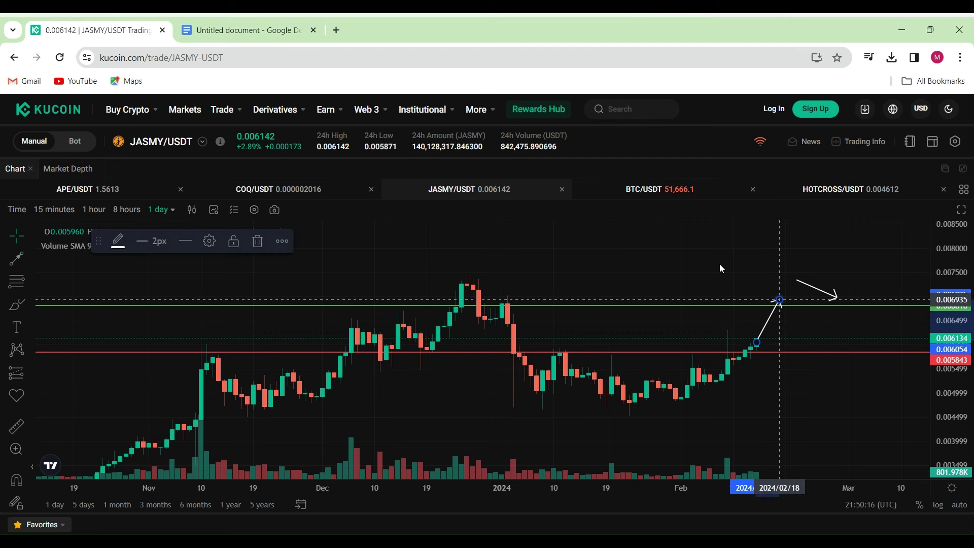
click(386, 266)
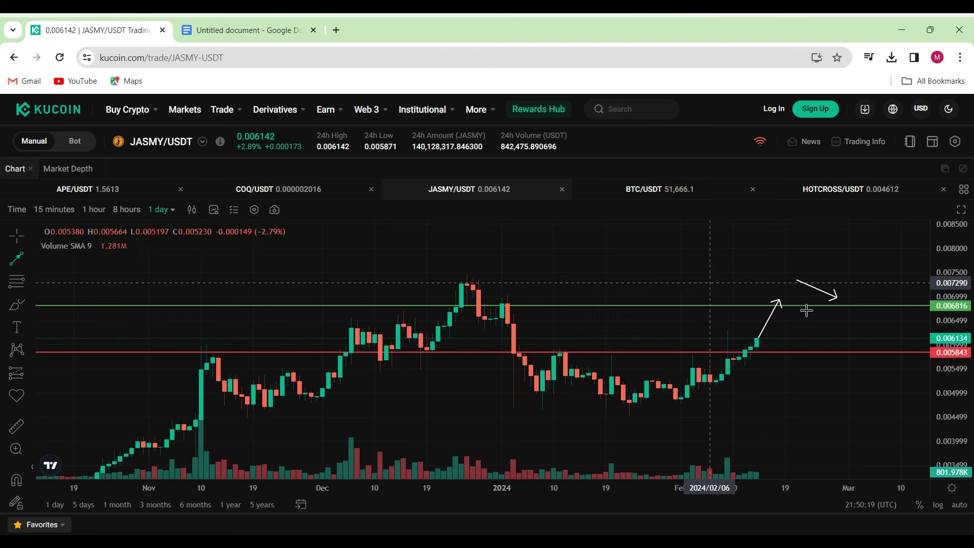
Add a pullback arrow down to about 0.0064, then a long arrow rising toward 0.0100
click(781, 301)
click(798, 328)
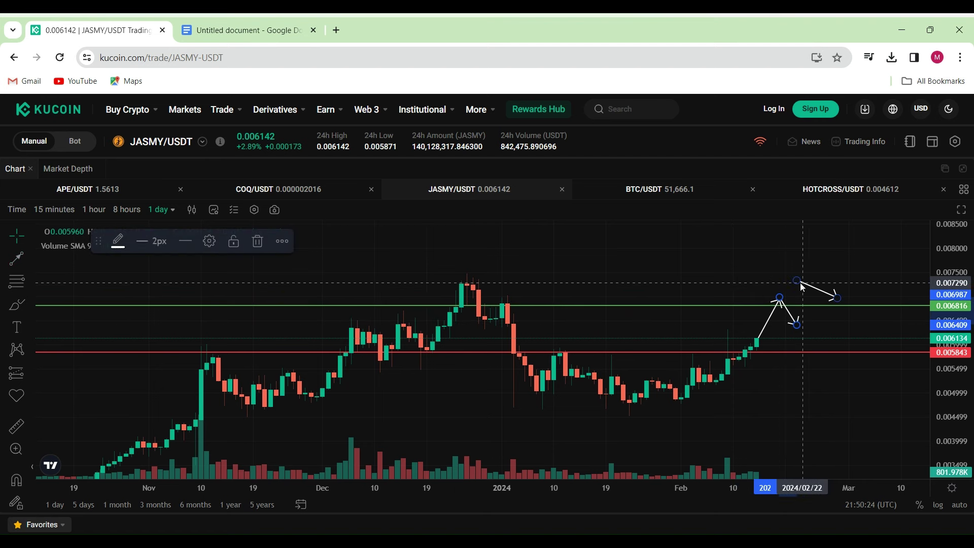
click(793, 324)
click(837, 298)
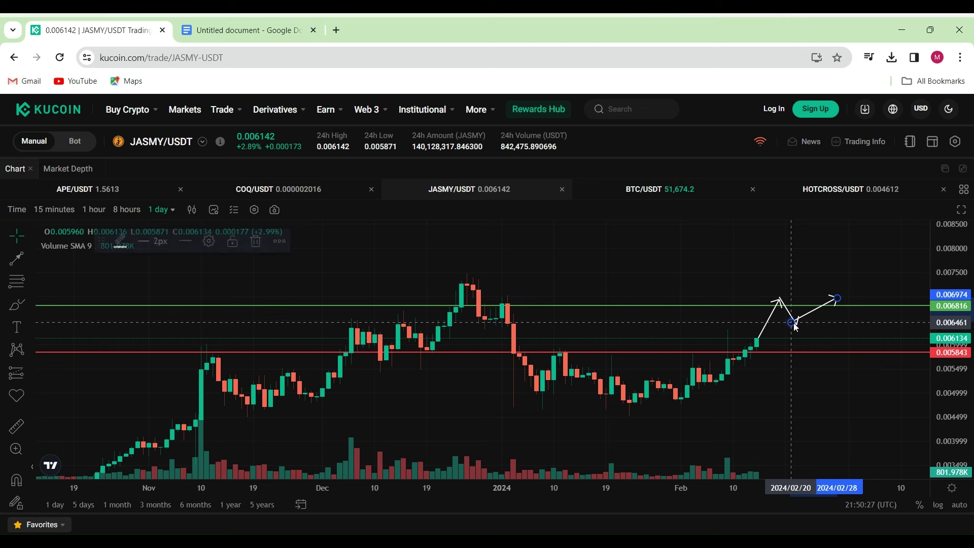
drag(839, 299, 838, 271)
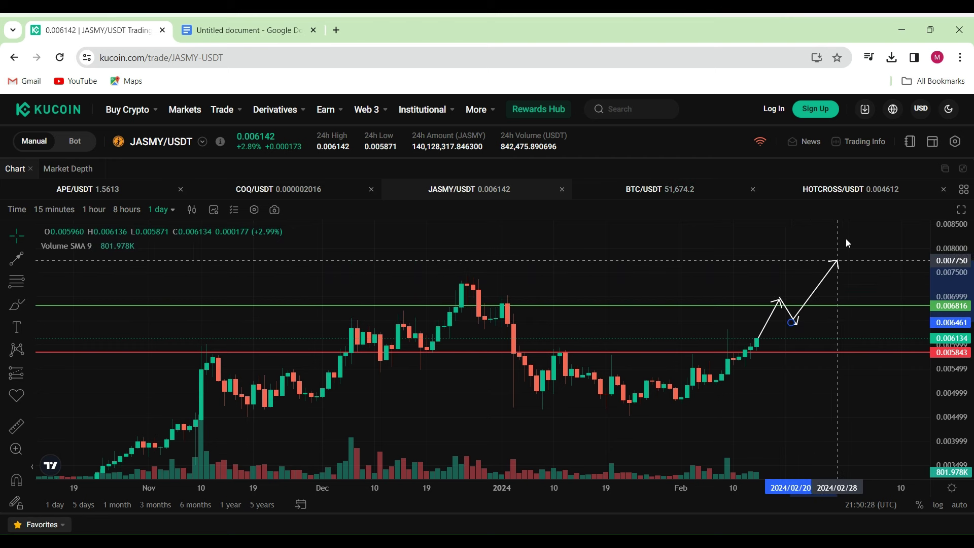
mouse_move(845, 238)
mouse_down()
mouse_move(845, 221)
mouse_move(707, 323)
mouse_move(784, 240)
mouse_up()
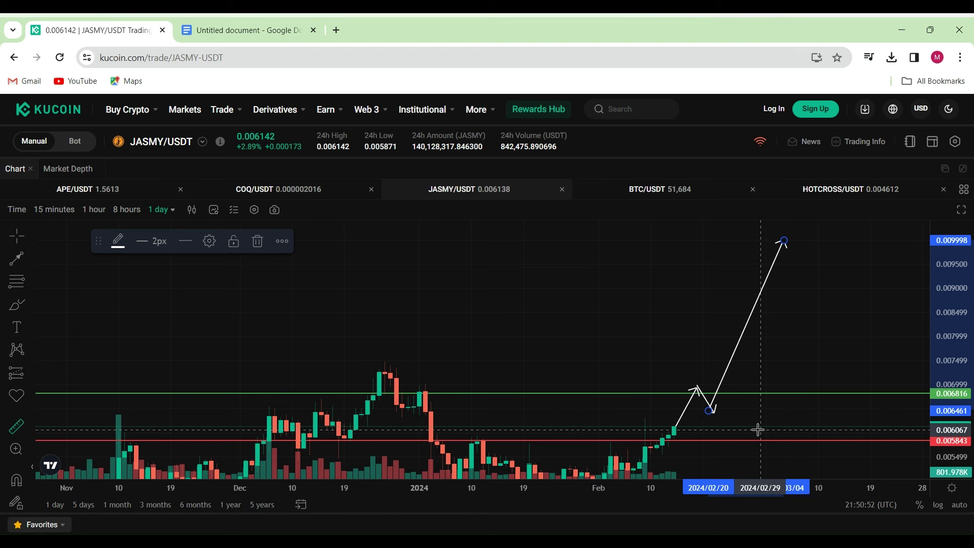
Measure the projected gain, then compress the price axis until the arrow tip near 0.0100 fits
mouse_move(768, 428)
mouse_down()
mouse_move(816, 241)
mouse_move(652, 241)
mouse_up()
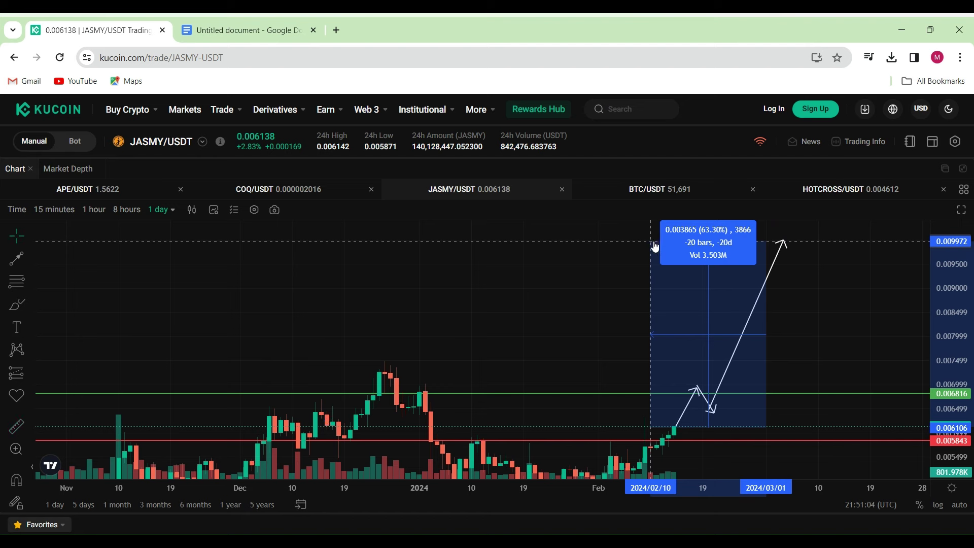
click(839, 240)
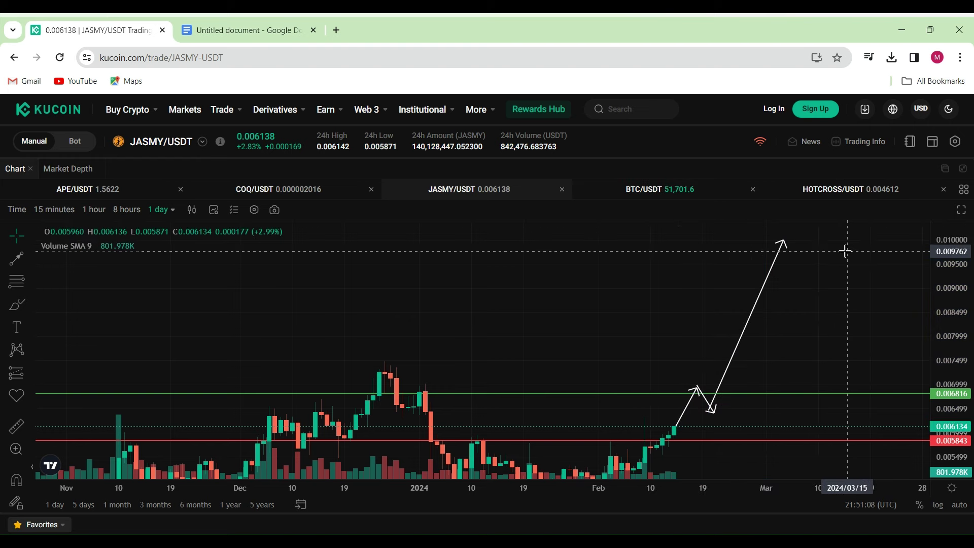
drag(844, 251, 837, 307)
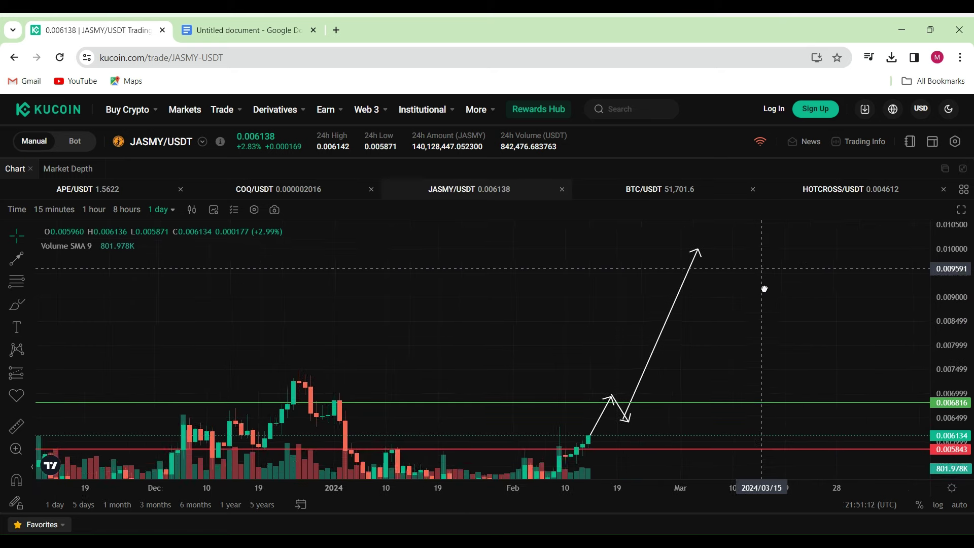
mouse_move(837, 307)
mouse_down()
mouse_move(812, 190)
mouse_move(812, 221)
mouse_up()
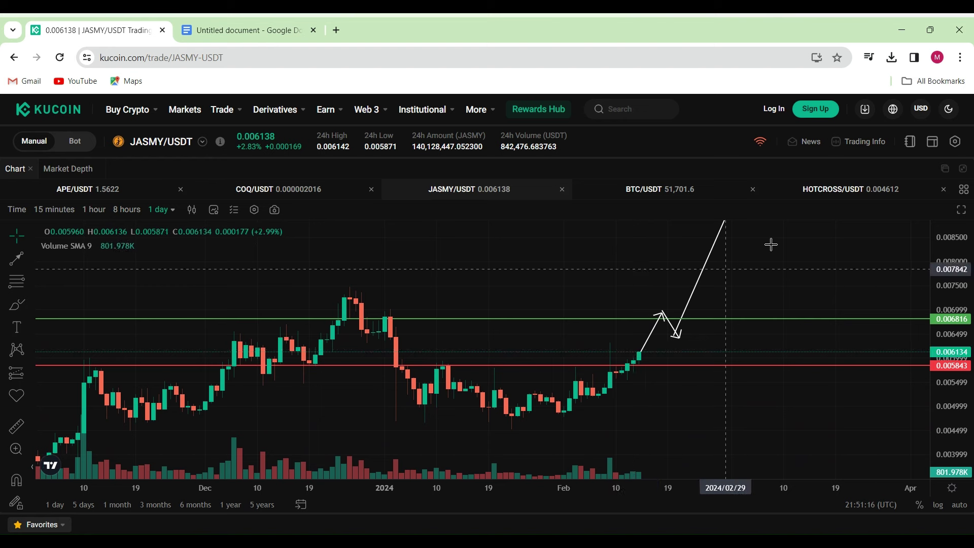
mouse_move(774, 241)
mouse_down()
mouse_move(742, 324)
mouse_move(751, 340)
mouse_up()
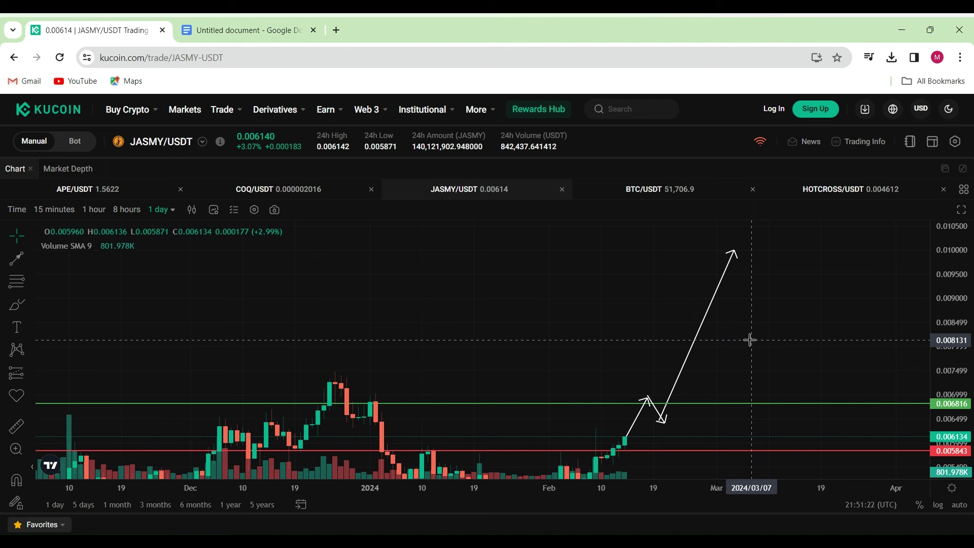
scroll(634, 293, down, 2)
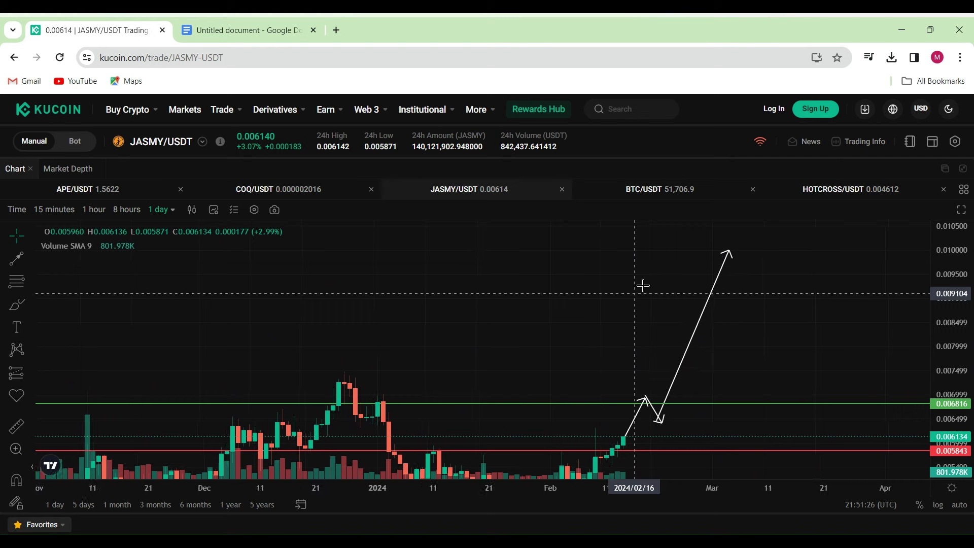
Compress the price range to show up to 0.014 and check the projection arrow
drag(950, 252, 951, 342)
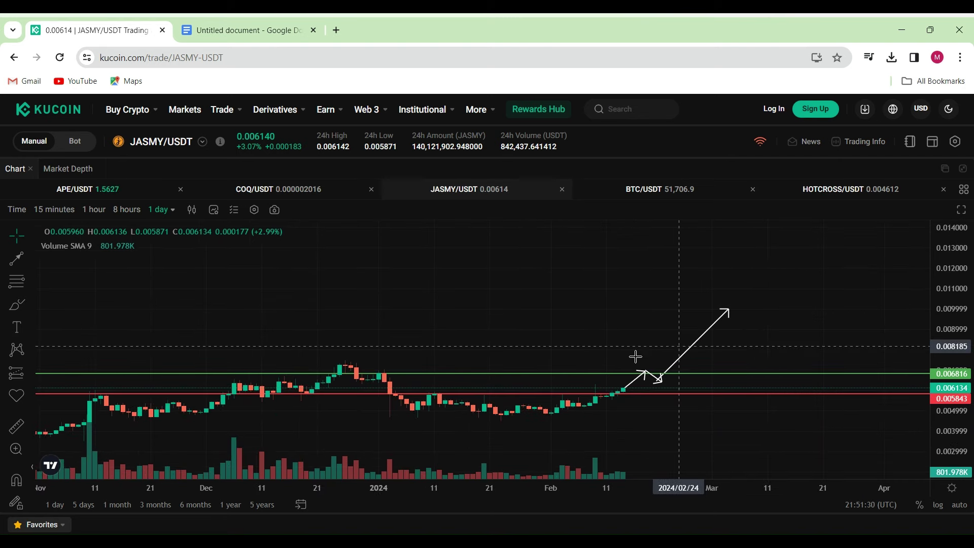
click(670, 366)
click(694, 360)
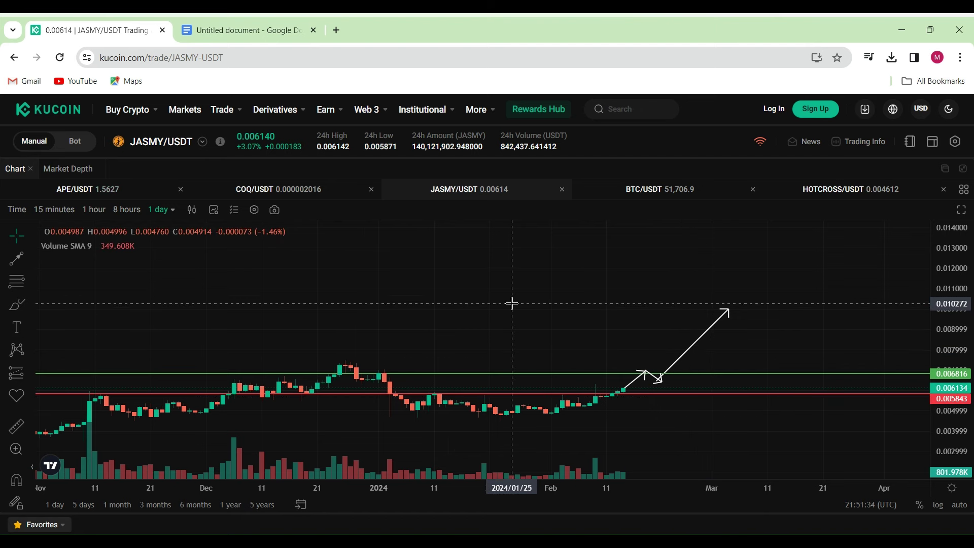
scroll(512, 304, down, 4)
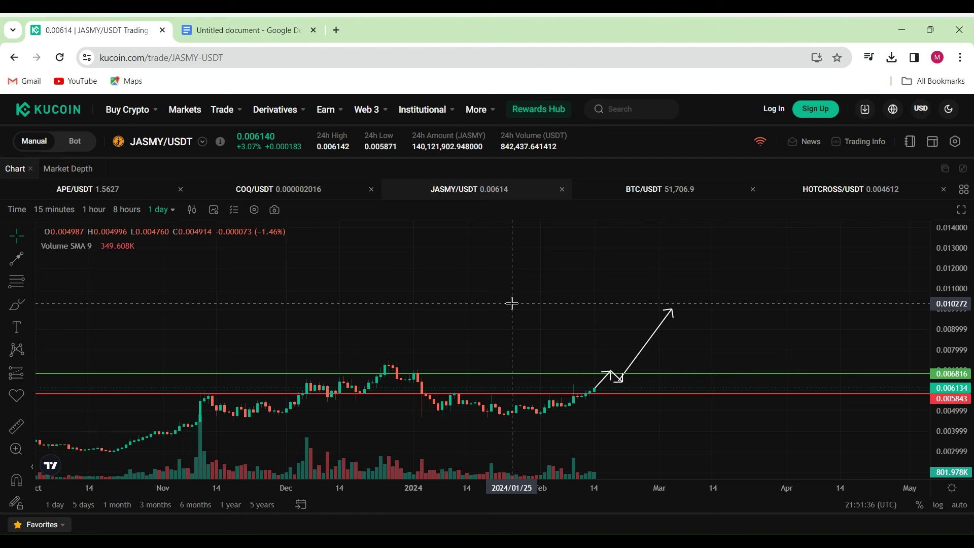
scroll(512, 304, down, 4)
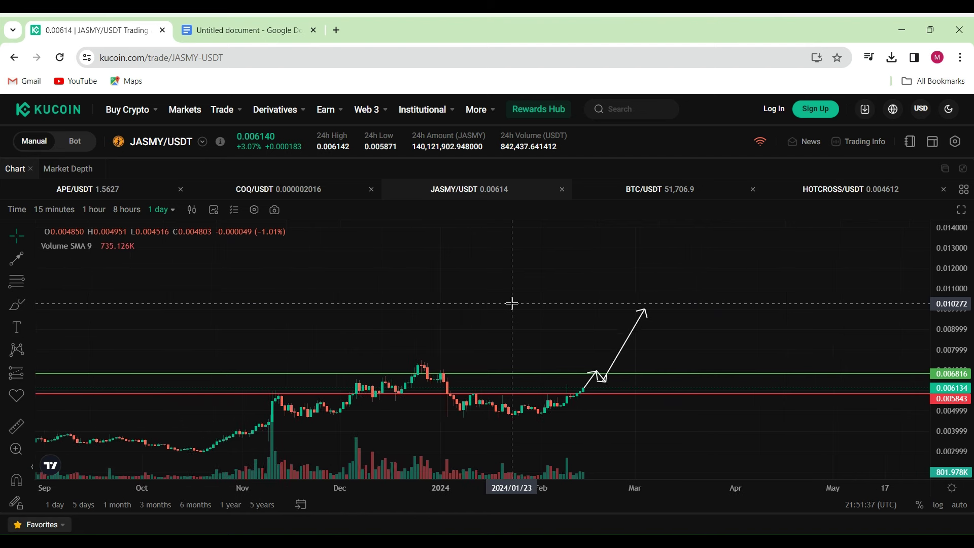
scroll(511, 304, down, 4)
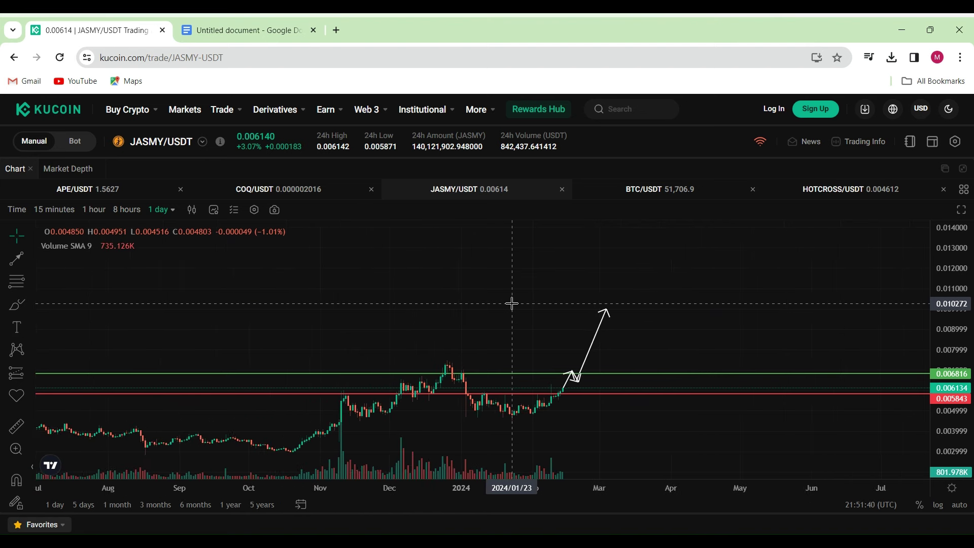
scroll(511, 304, down, 2)
scroll(511, 303, down, 2)
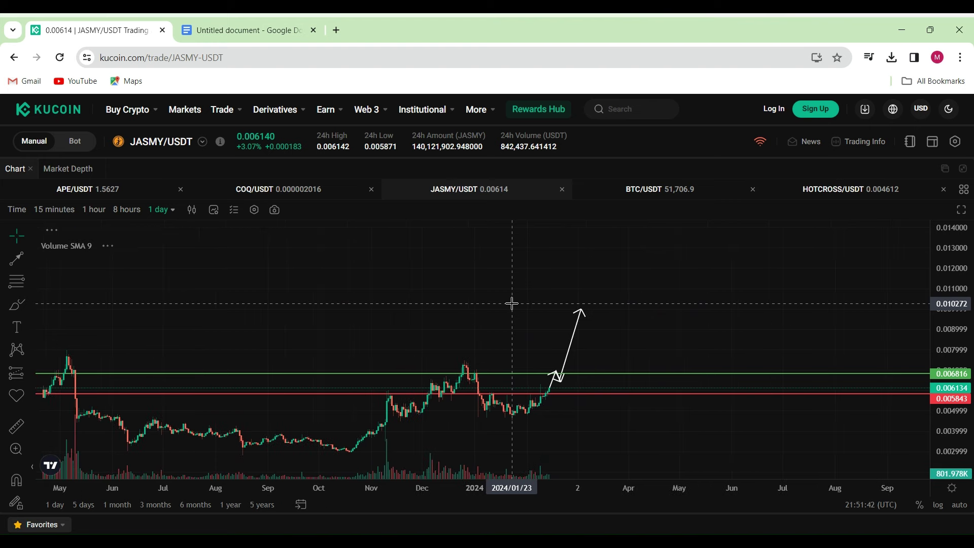
scroll(511, 303, down, 2)
scroll(511, 304, down, 2)
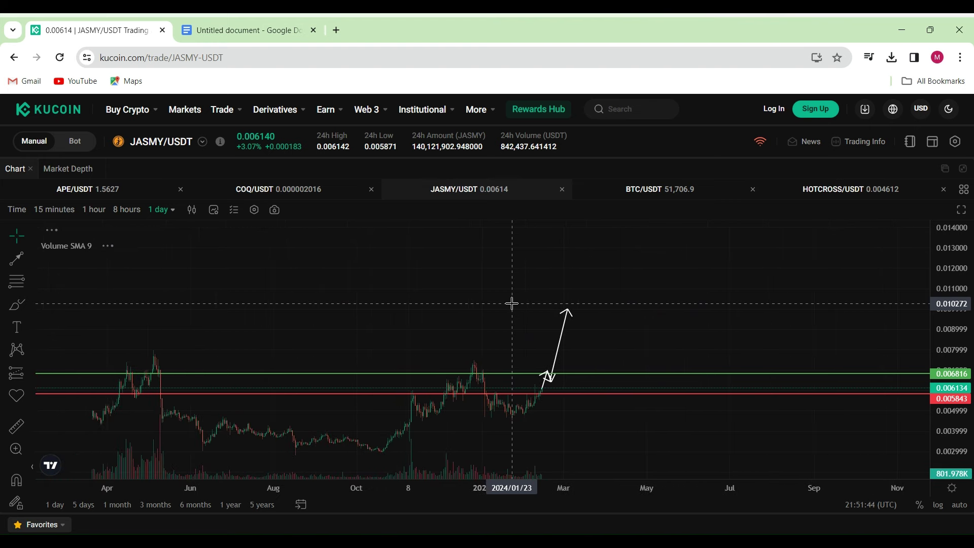
Pan back through 2023 history to the early-2022 price highs
drag(453, 294, 653, 311)
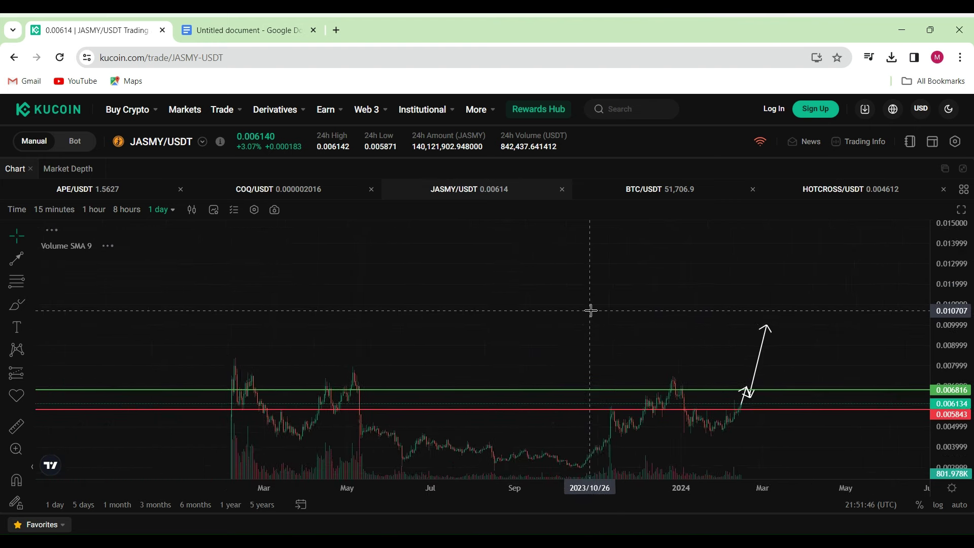
drag(577, 298, 679, 305)
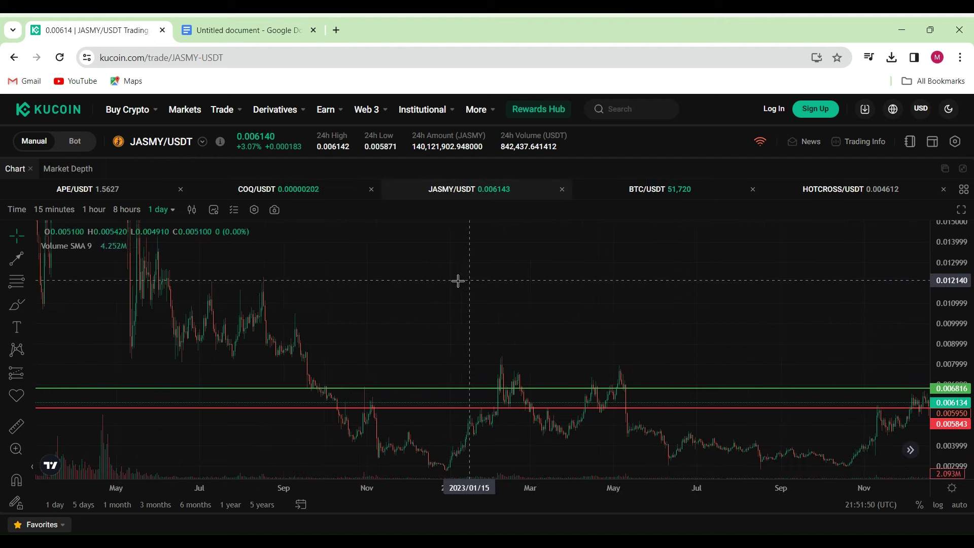
drag(680, 305, 674, 422)
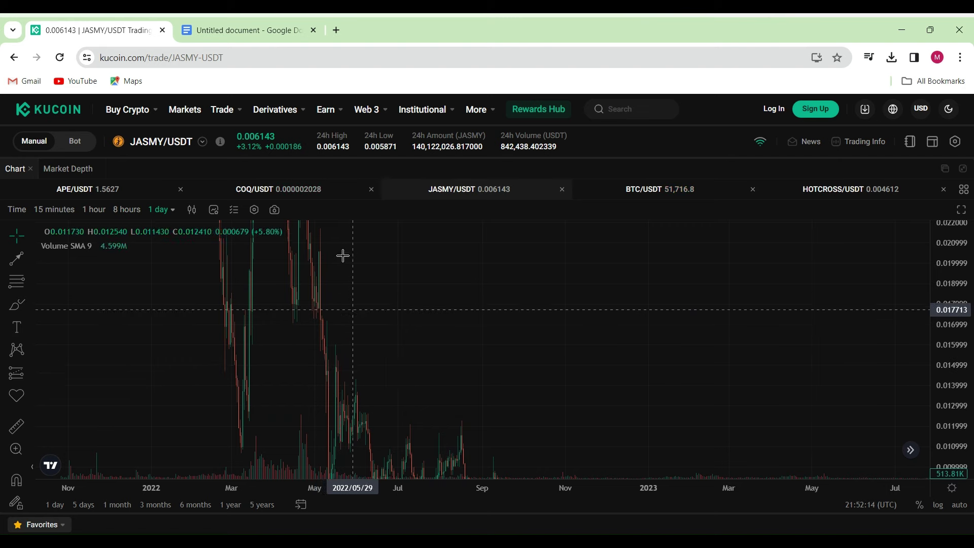
mouse_move(411, 335)
mouse_down()
mouse_move(441, 424)
mouse_move(446, 411)
mouse_up()
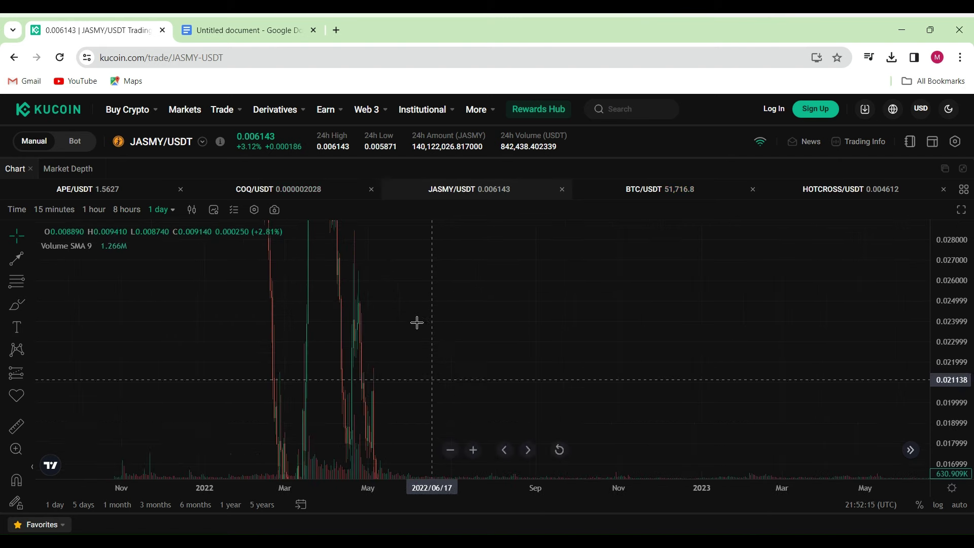
drag(426, 320, 446, 411)
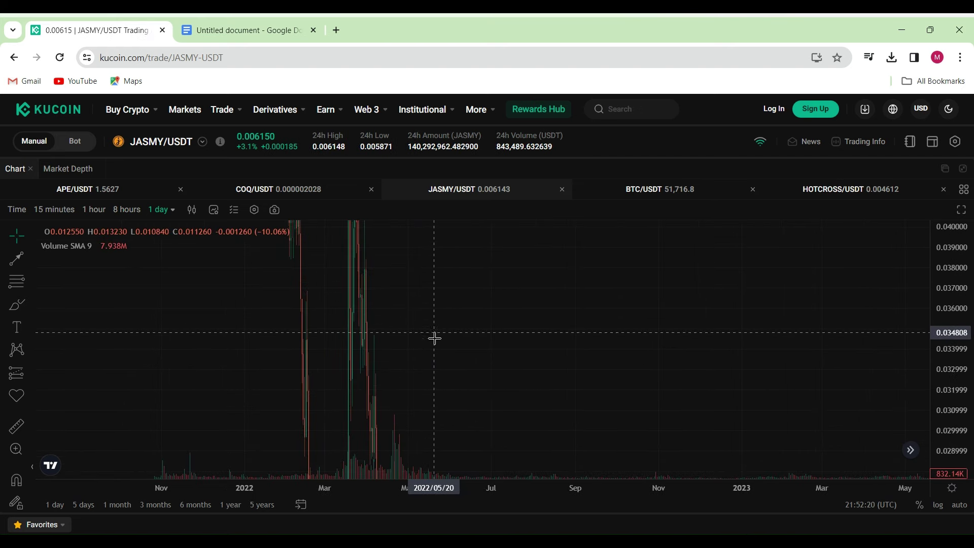
drag(434, 335, 465, 466)
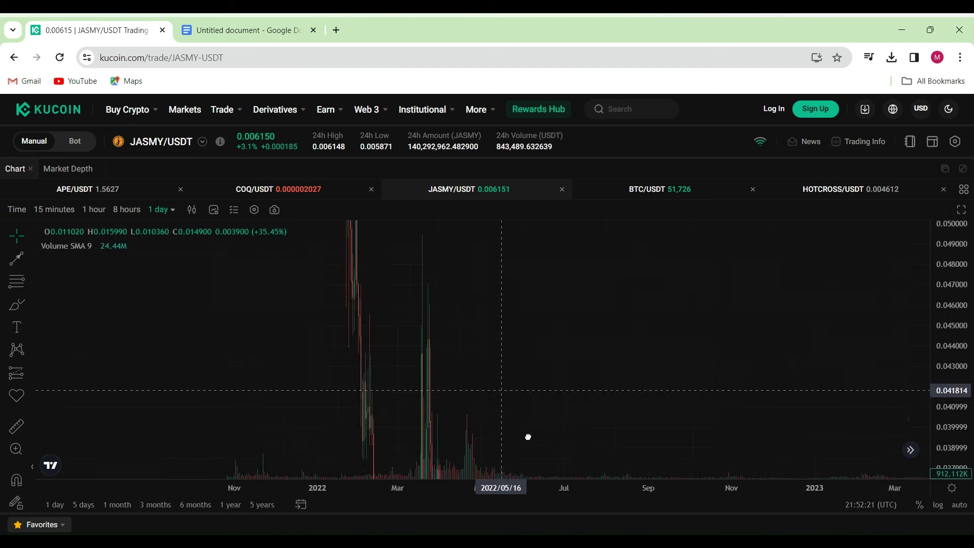
drag(451, 301, 493, 330)
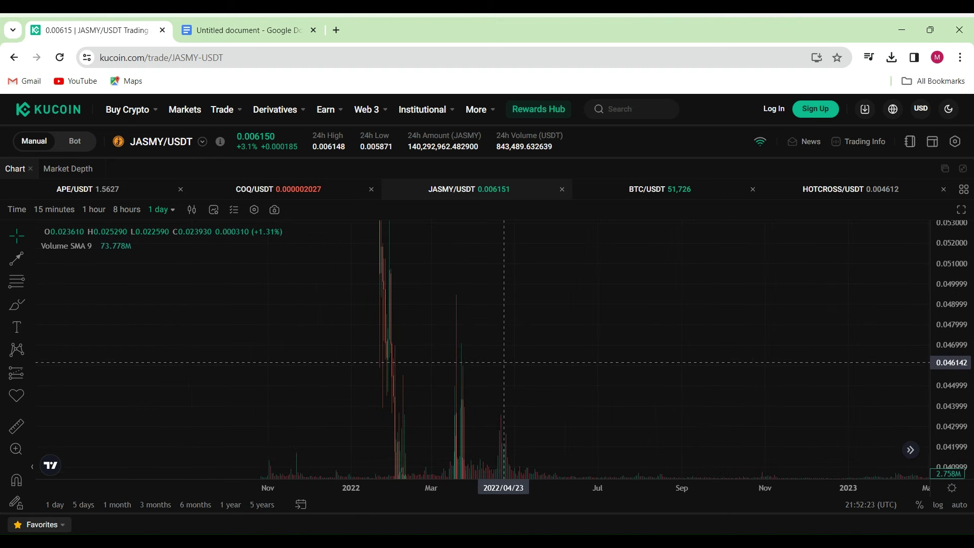
drag(481, 294, 494, 402)
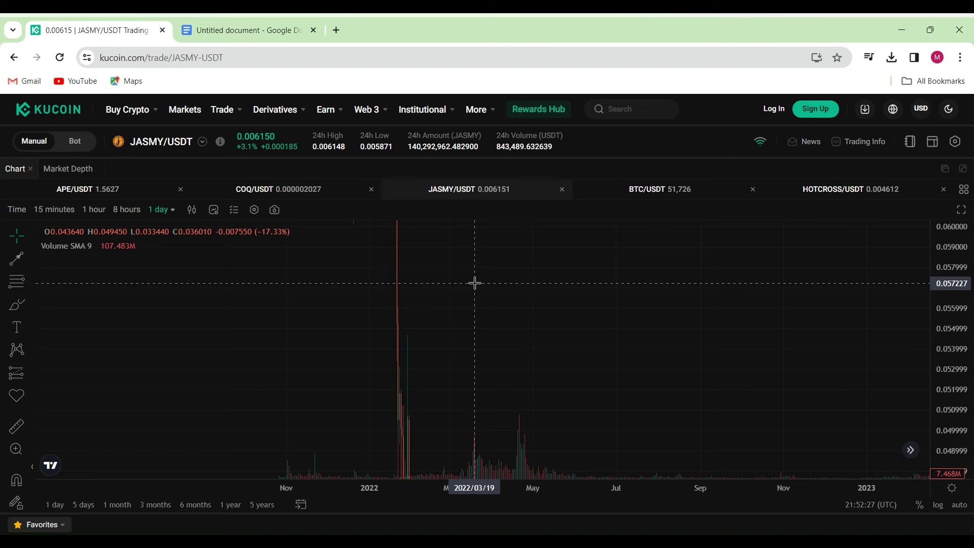
drag(474, 284, 378, 402)
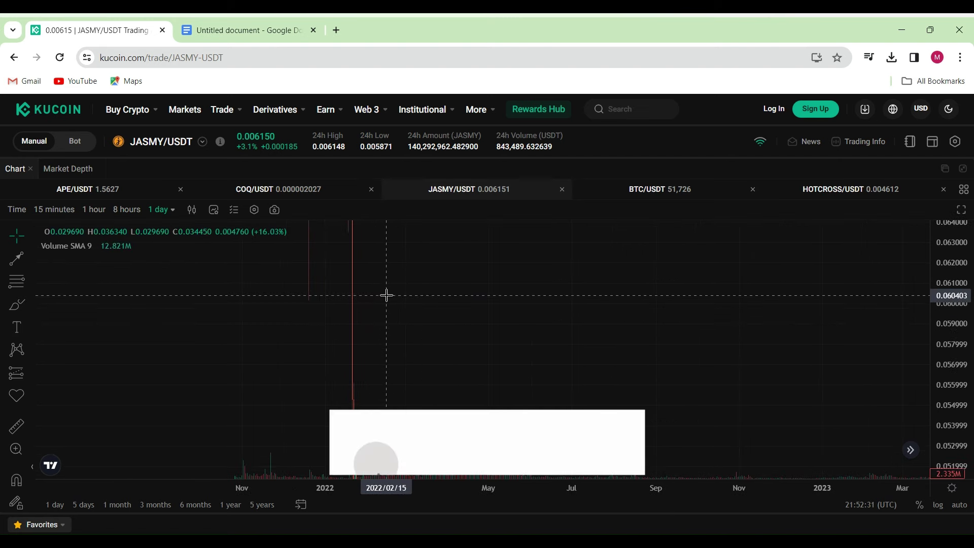
mouse_move(386, 295)
mouse_down()
mouse_move(415, 331)
mouse_move(372, 321)
mouse_up()
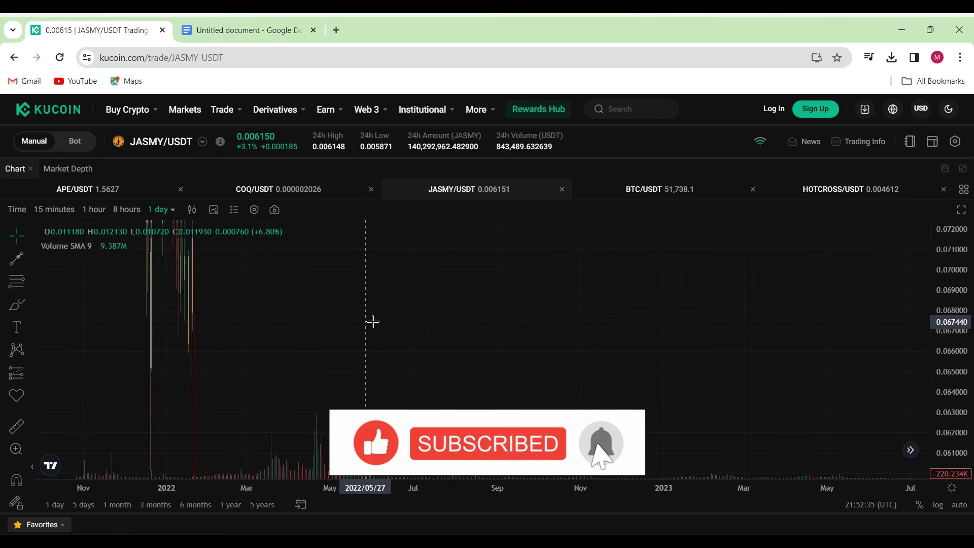
scroll(372, 321, down, 3)
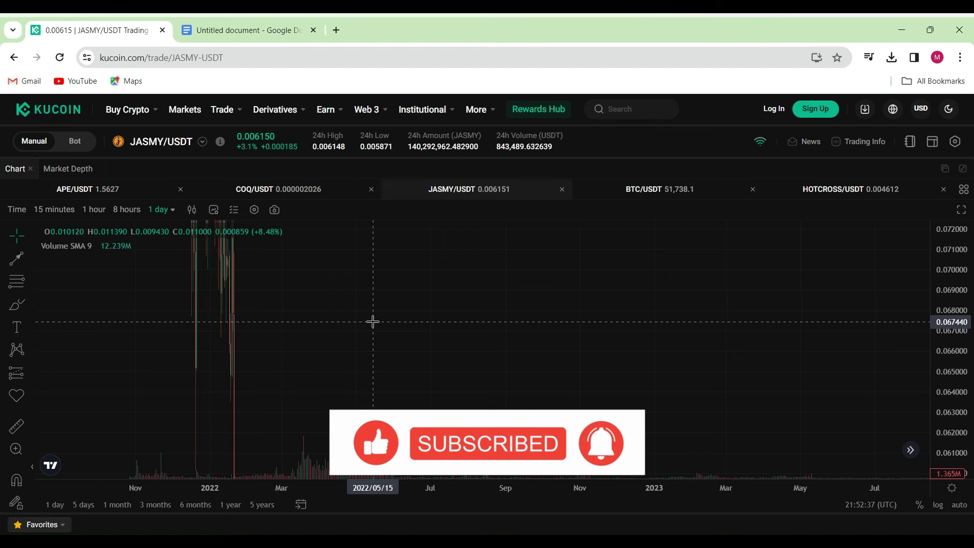
Pan forward to the 2023–2024 candles and adjust the visible price range
drag(373, 321, 578, 316)
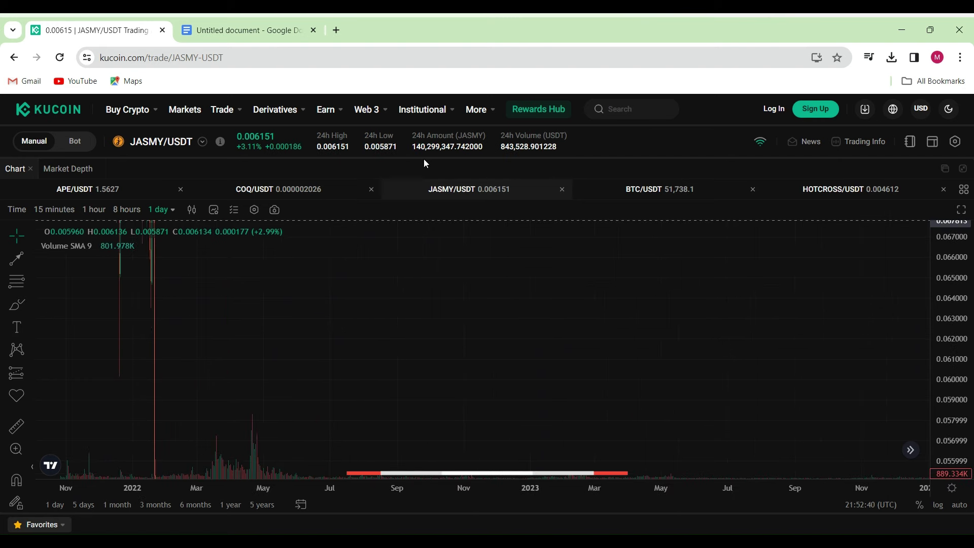
scroll(574, 305, down, 3)
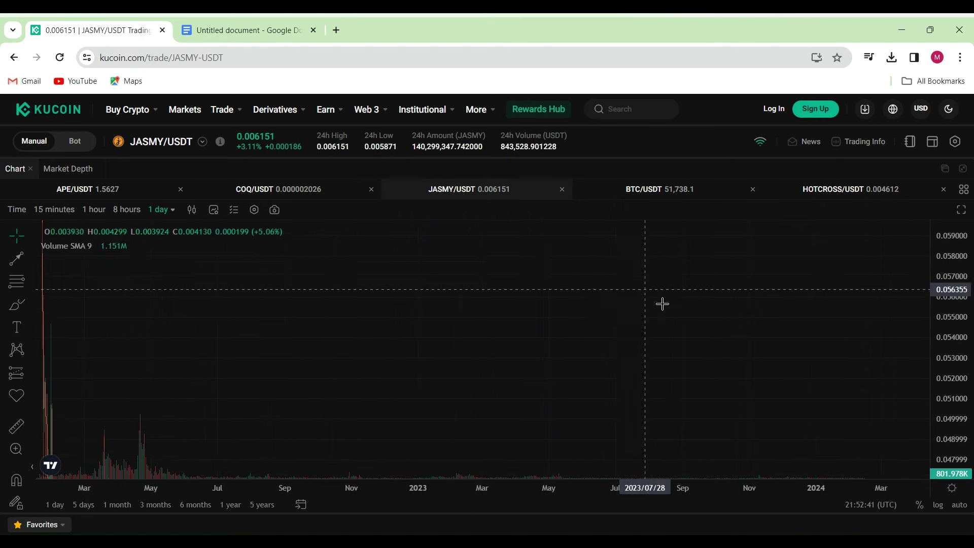
drag(662, 304, 576, 305)
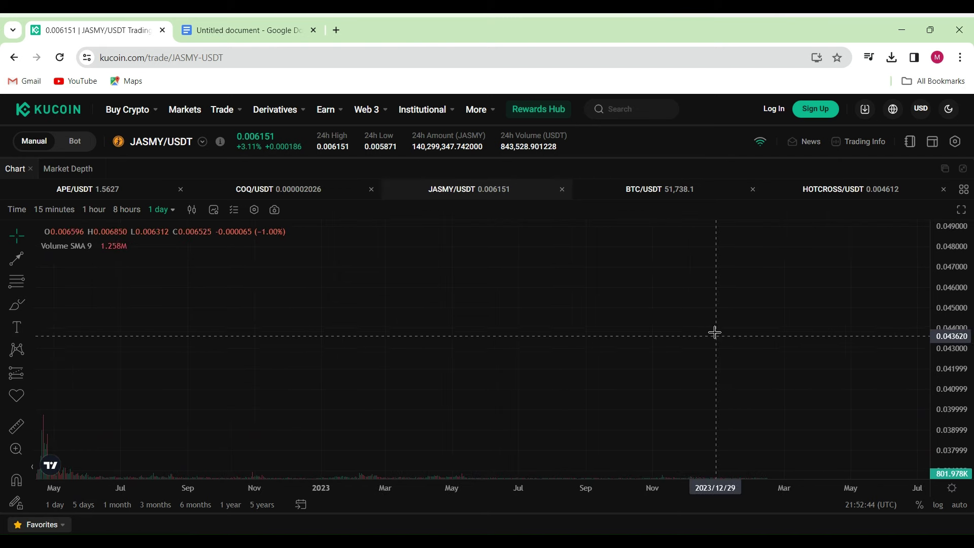
drag(715, 333, 746, 302)
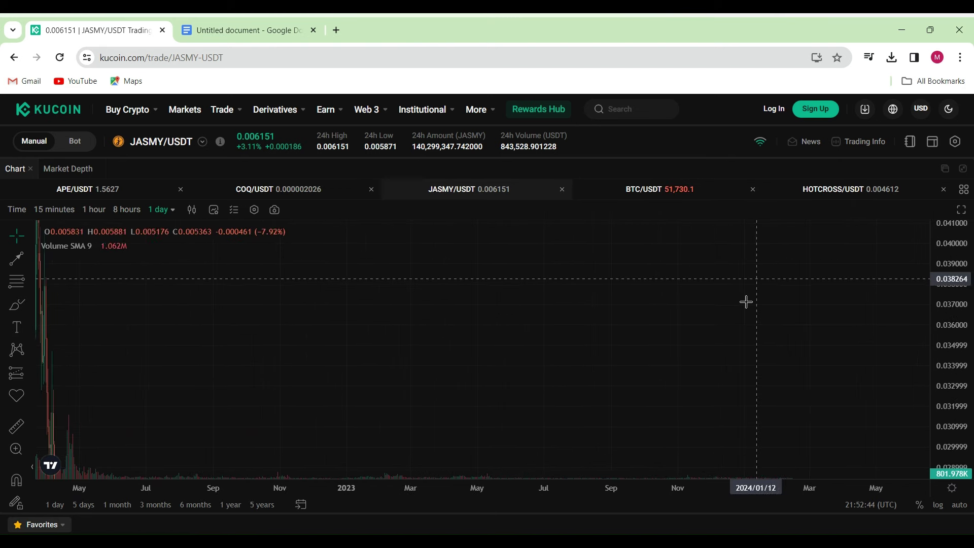
scroll(746, 302, down, 3)
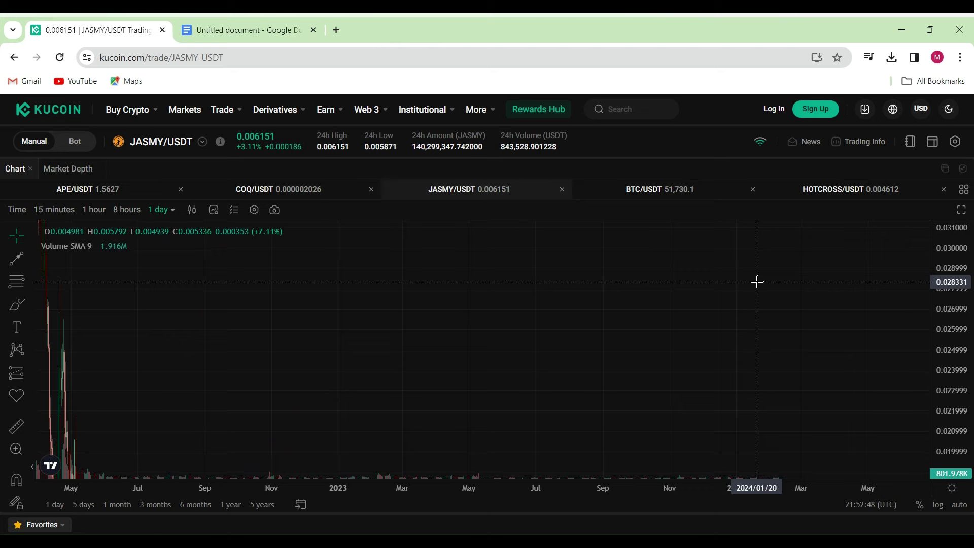
scroll(757, 282, down, 3)
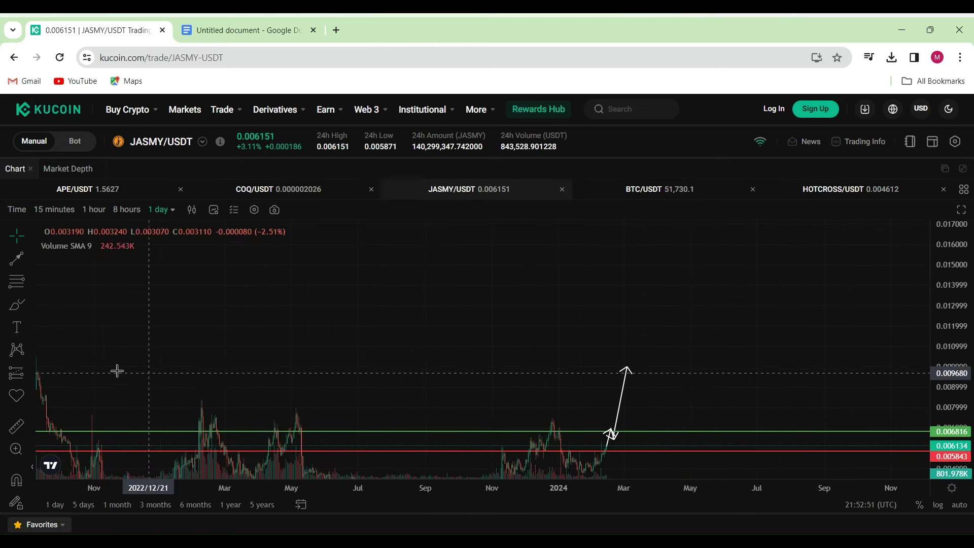
Measure from the 2024/03/27 price up to about 0.0514 (~739%), widening the price scale to fit
click(16, 426)
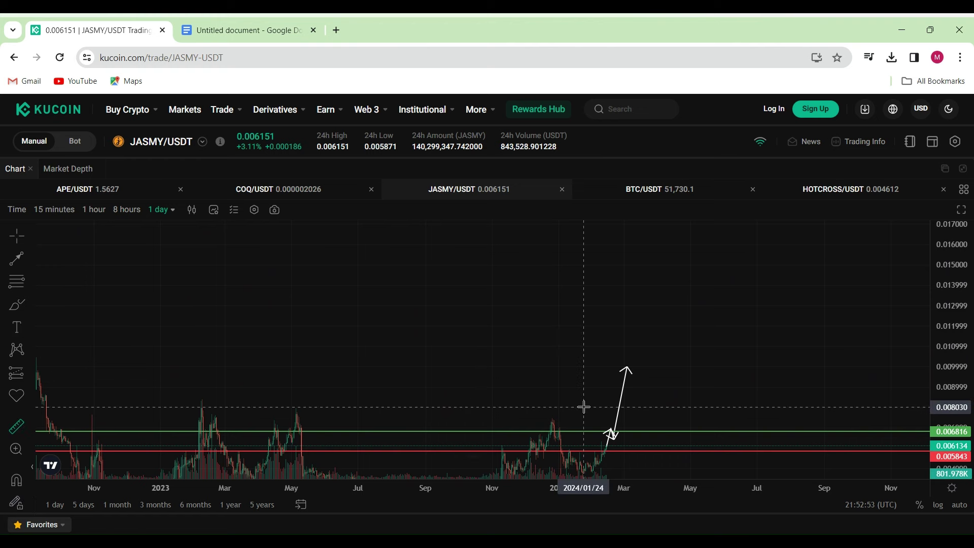
click(651, 446)
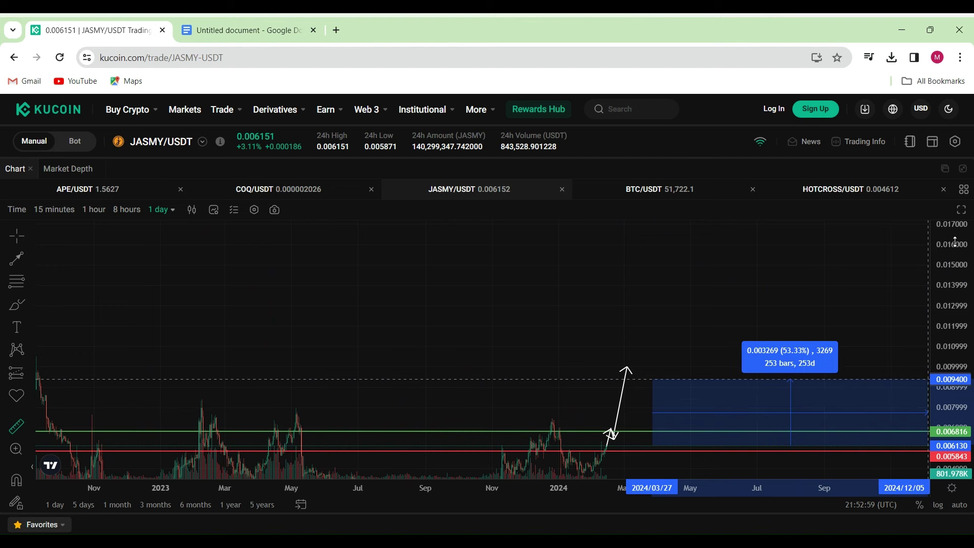
drag(955, 242, 971, 303)
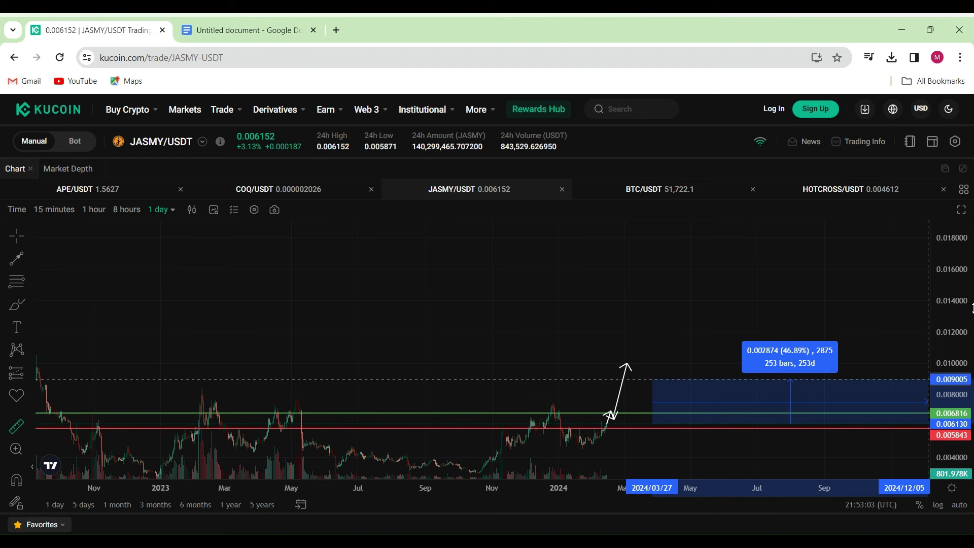
mouse_move(971, 305)
mouse_down()
mouse_move(960, 283)
mouse_move(963, 320)
mouse_up()
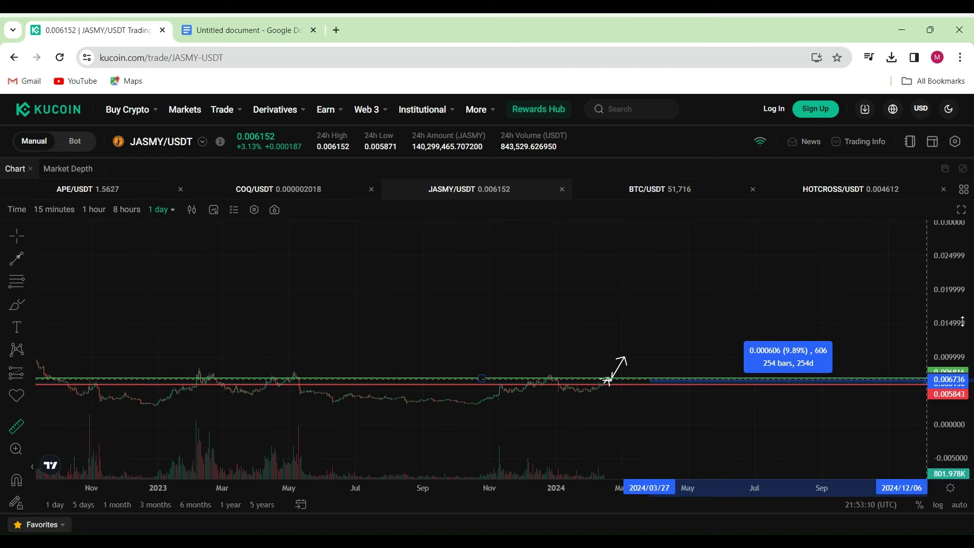
drag(955, 278, 965, 354)
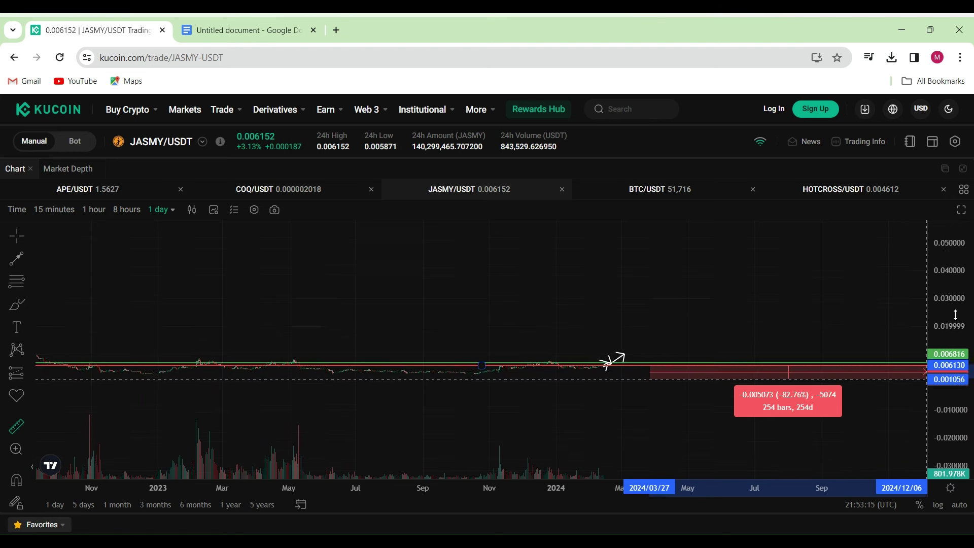
drag(949, 289, 963, 358)
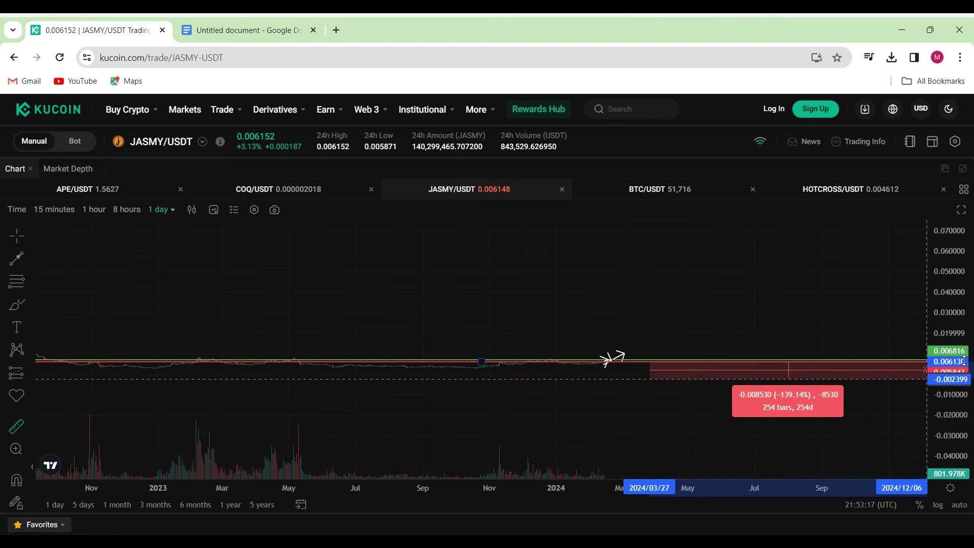
drag(892, 289, 858, 247)
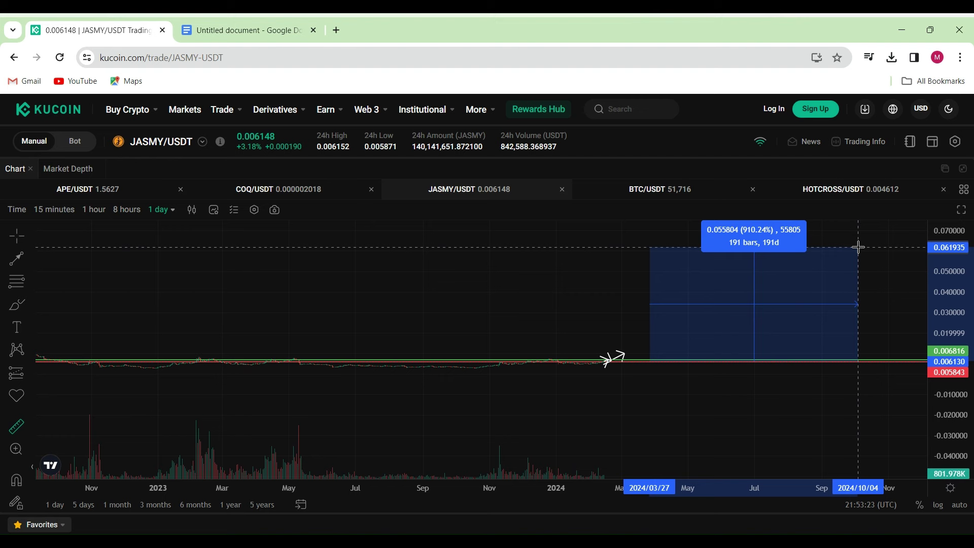
Stretch the measurement past +4000% with prices widened to about 0.25, then clear it
mouse_move(858, 247)
mouse_down()
mouse_move(937, 235)
mouse_move(954, 252)
mouse_move(959, 316)
mouse_up()
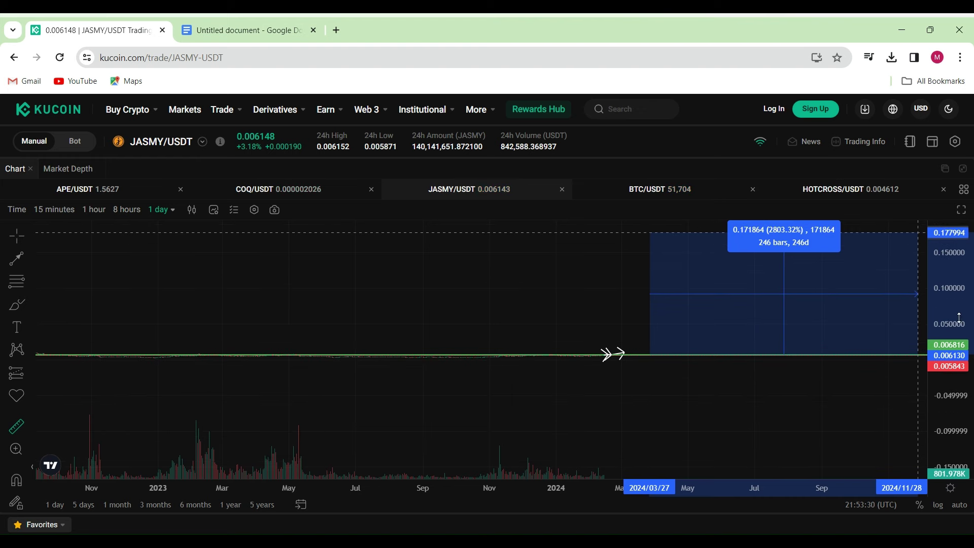
drag(950, 271, 971, 346)
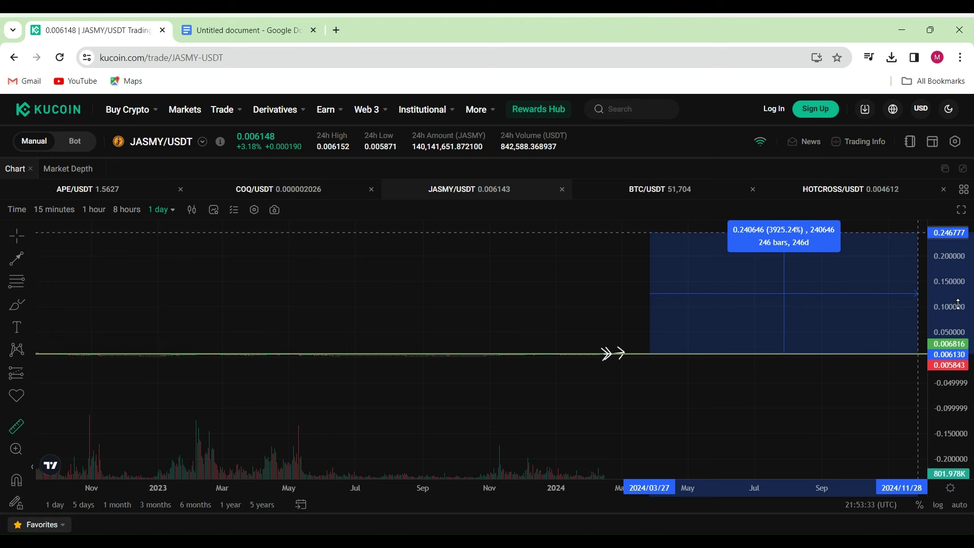
click(908, 268)
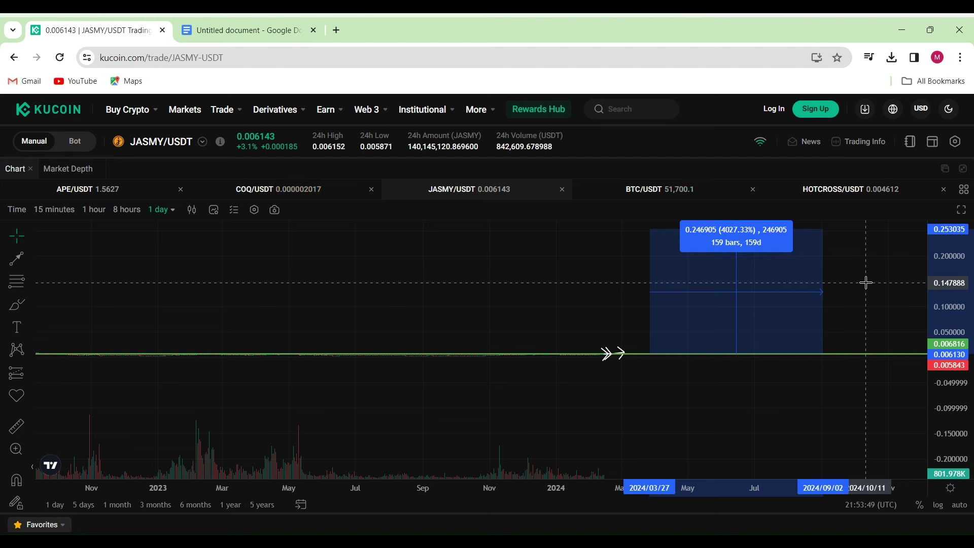
click(866, 283)
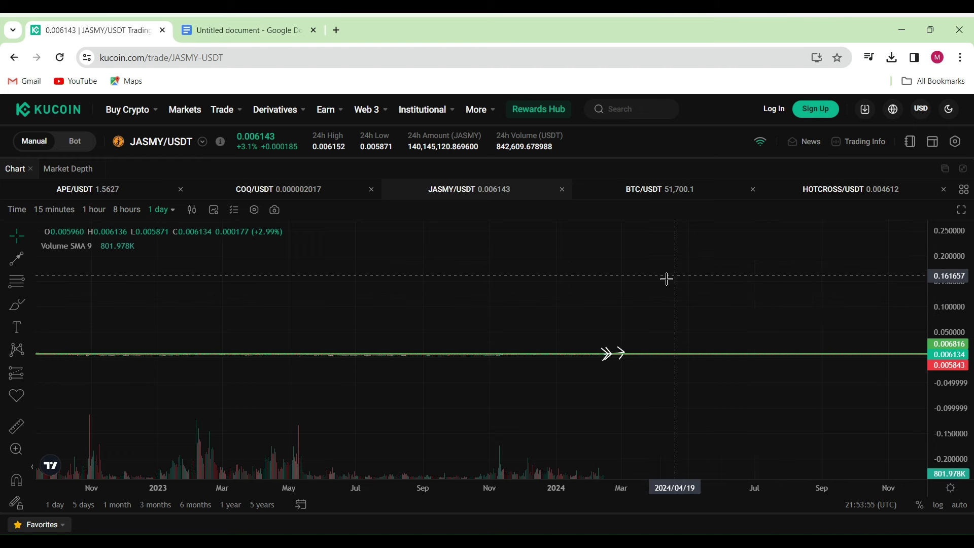
Pan back to show the November 2021 spike near 0.33 and the 2022 candles
drag(753, 298, 765, 389)
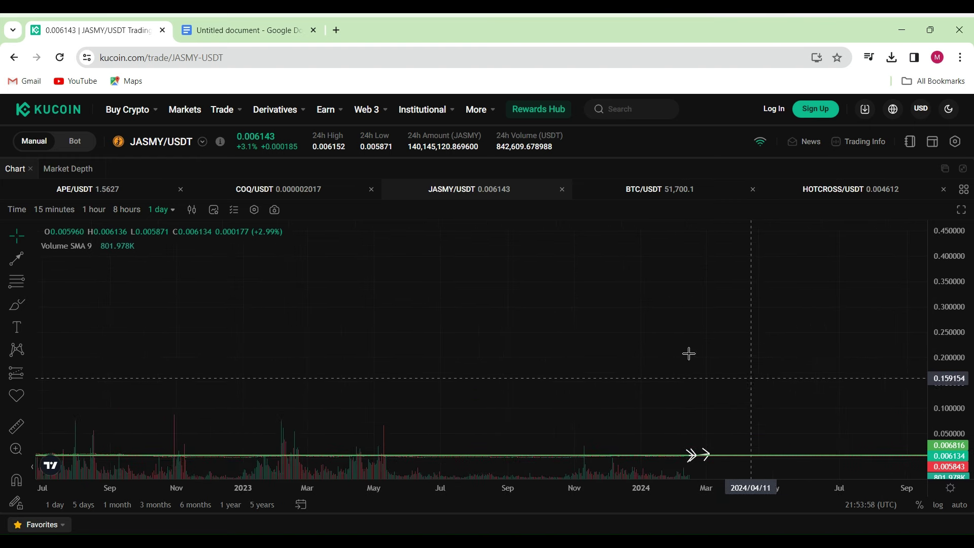
scroll(822, 292, down, 3)
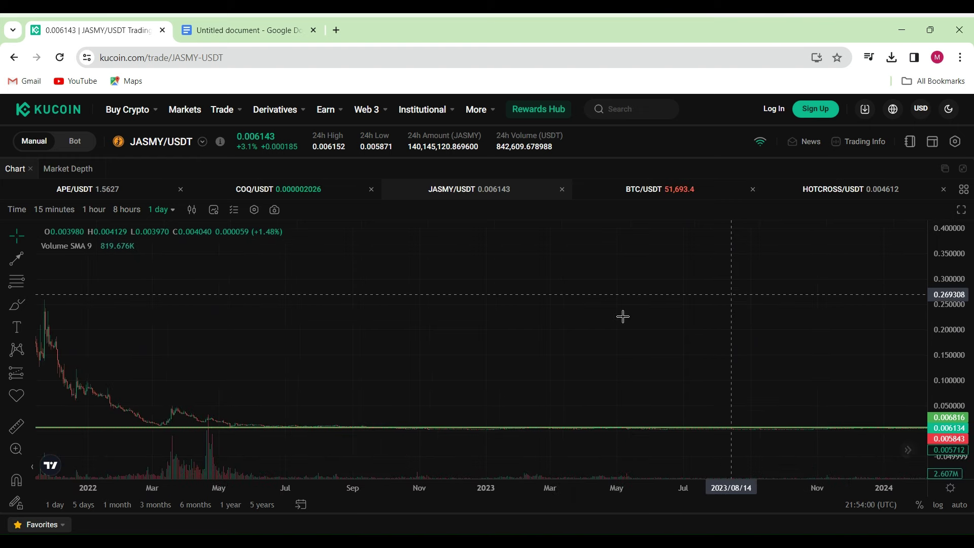
drag(608, 305, 799, 302)
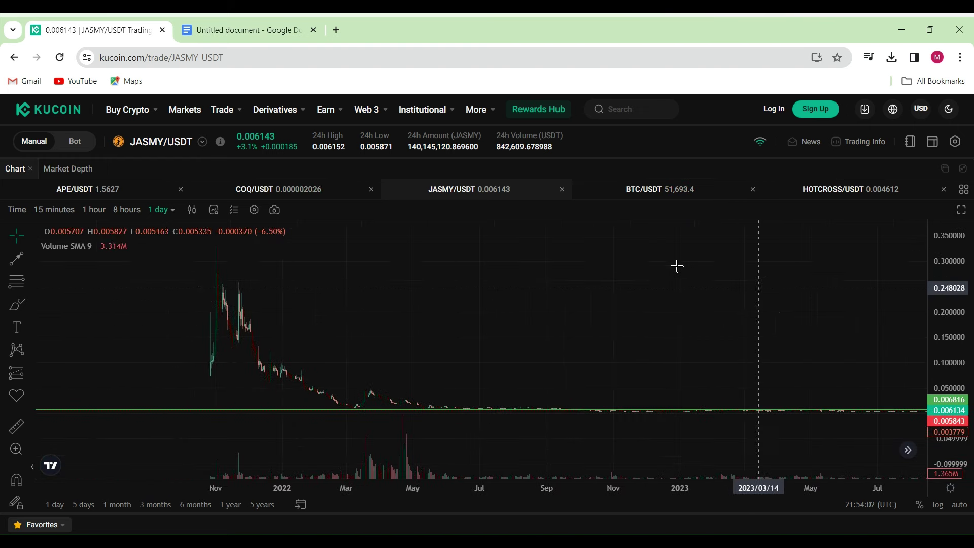
scroll(789, 294, up, 3)
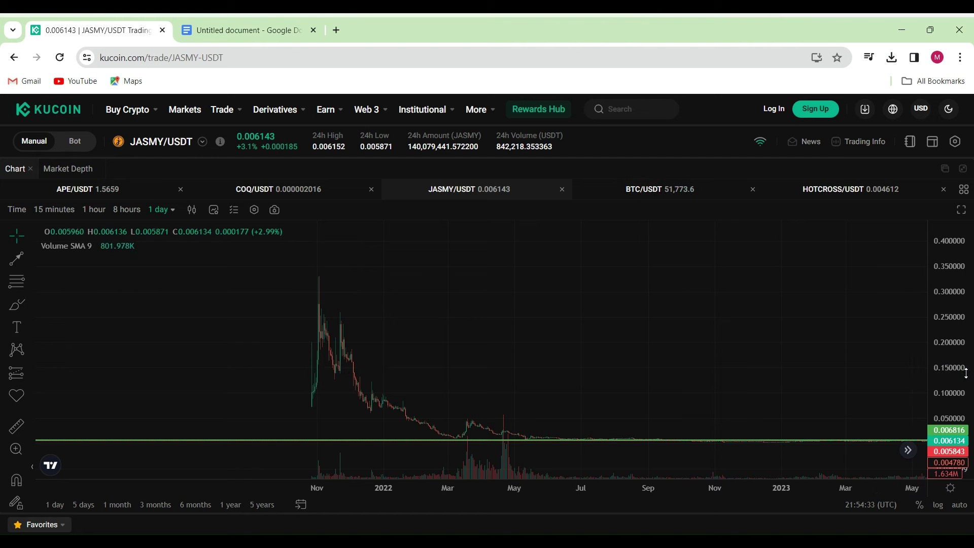
Draw an arrow from about 0.147 in September 2022 down to the early-2022 highs
drag(947, 365, 946, 224)
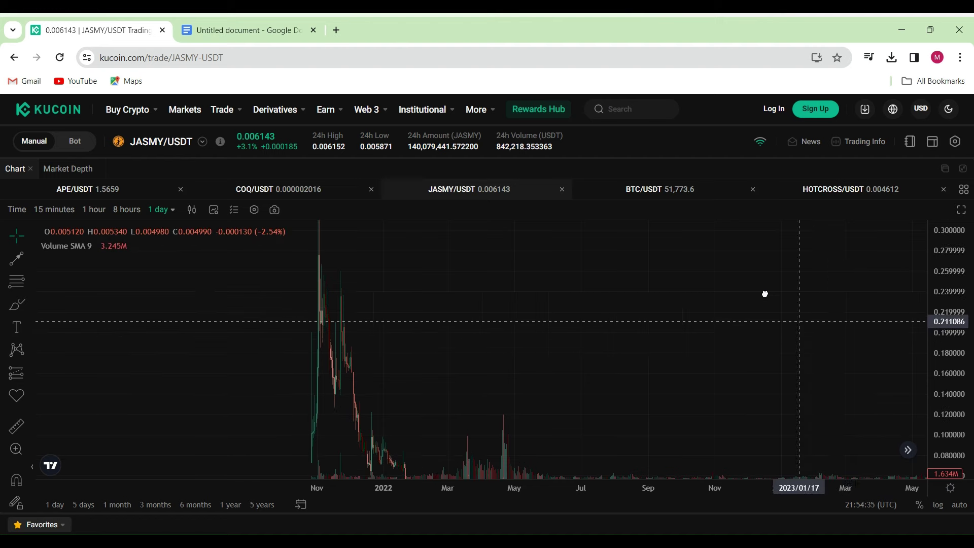
scroll(821, 335, up, 3)
drag(709, 305, 692, 320)
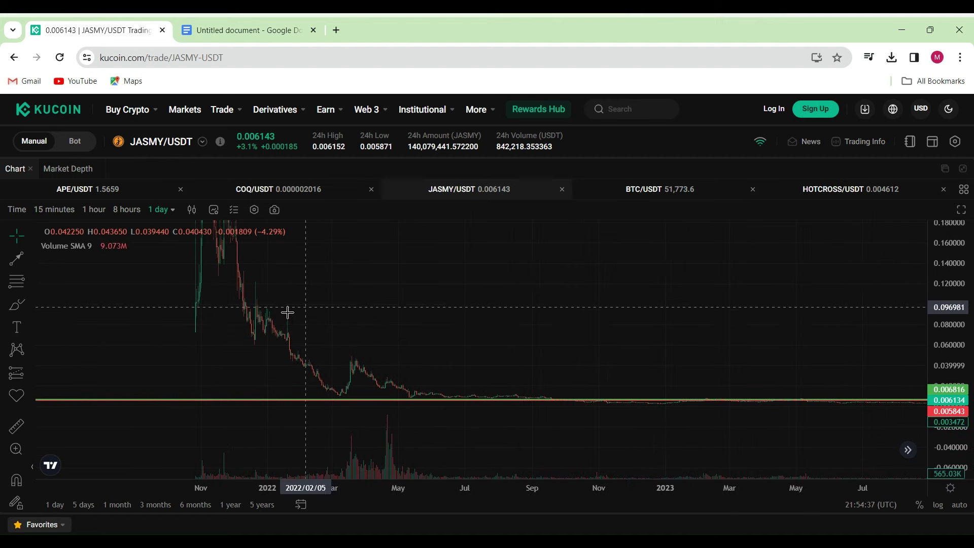
click(19, 261)
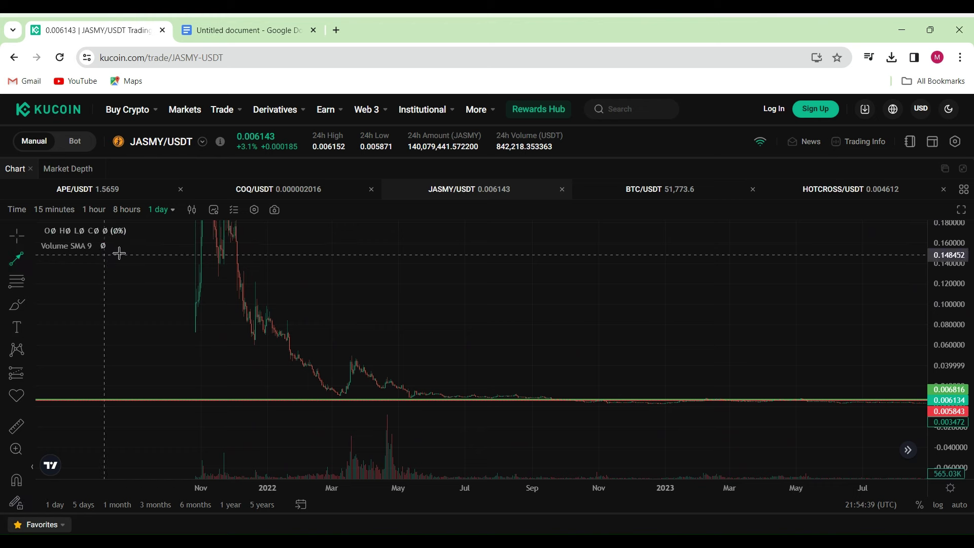
mouse_move(558, 255)
mouse_down()
mouse_move(655, 246)
mouse_move(785, 329)
mouse_up()
drag(726, 343, 257, 325)
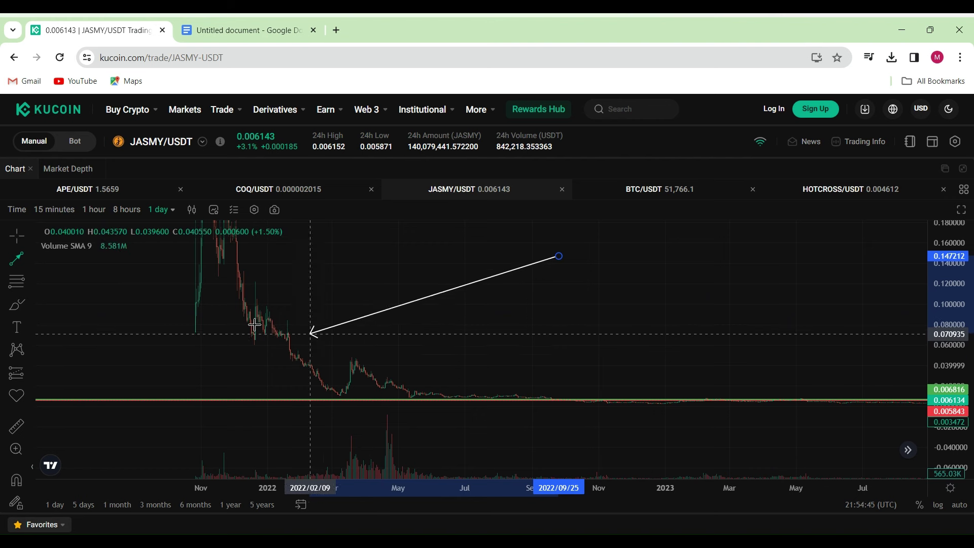